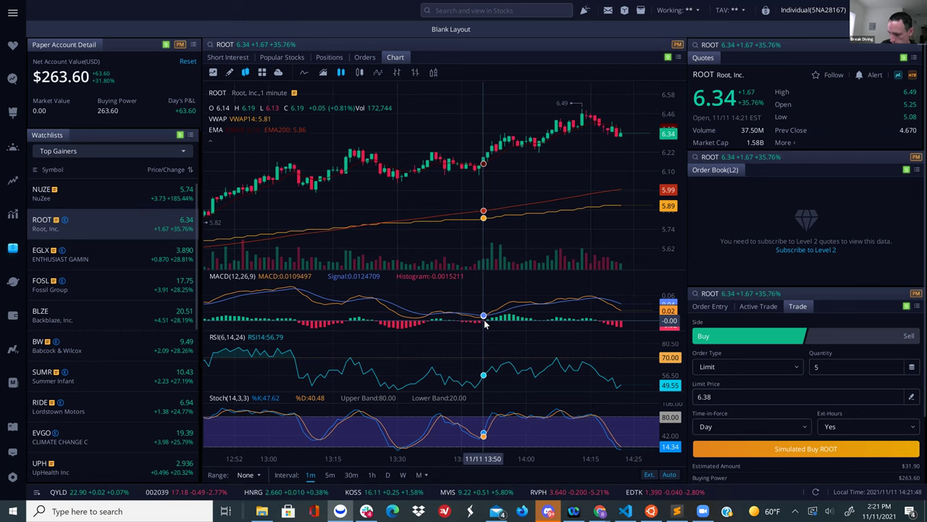
# Step: Compare ROOT's price trend on the 5-minute and 1-minute chart intervals
pyautogui.scroll(-5, 347, 247)
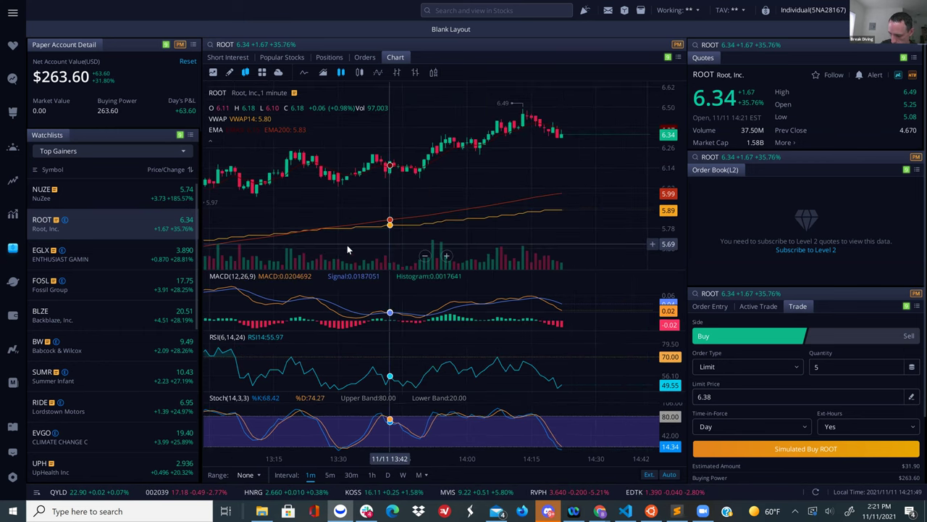
pyautogui.click(329, 475)
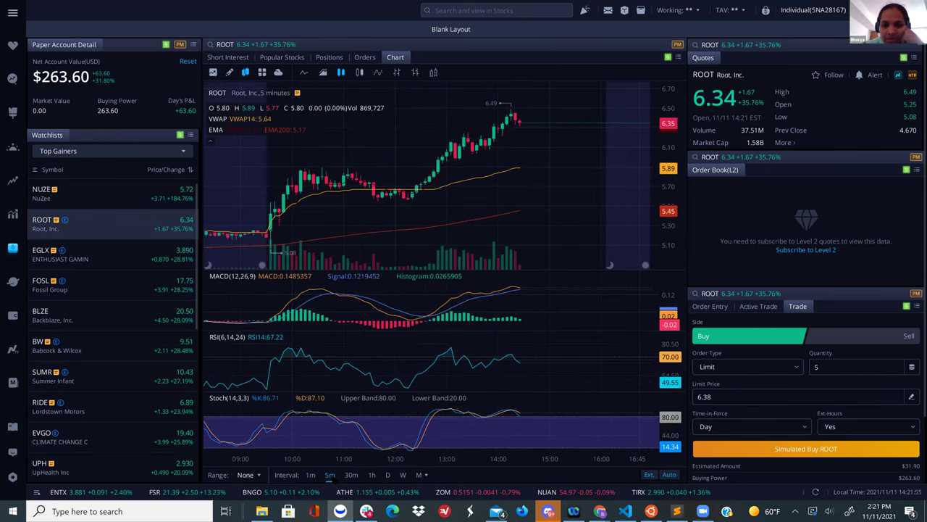
pyautogui.click(312, 475)
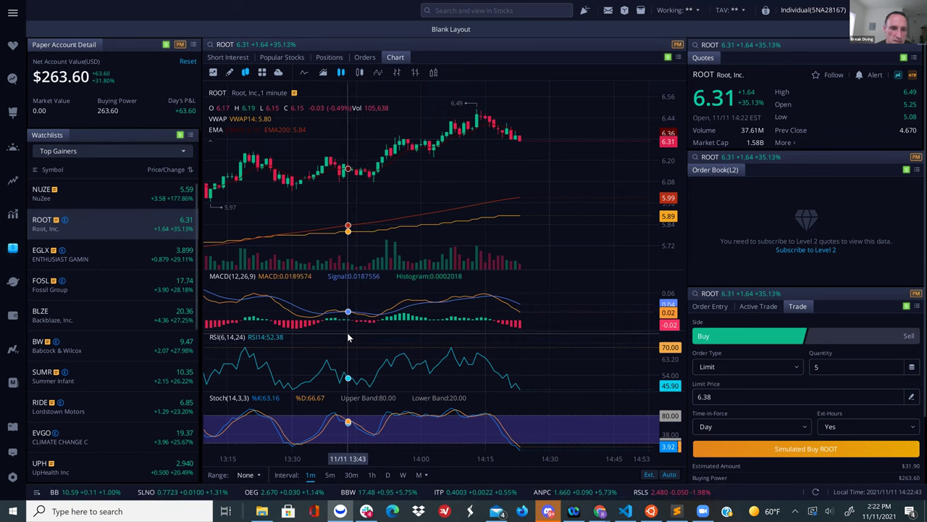
# Step: Remove the RSI and Stoch indicators from the ROOT chart
pyautogui.click(214, 73)
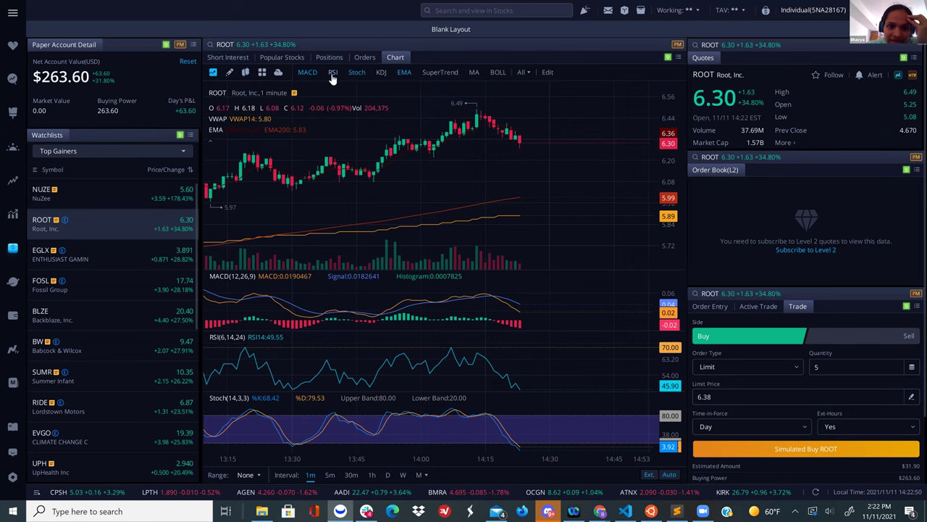
pyautogui.click(358, 73)
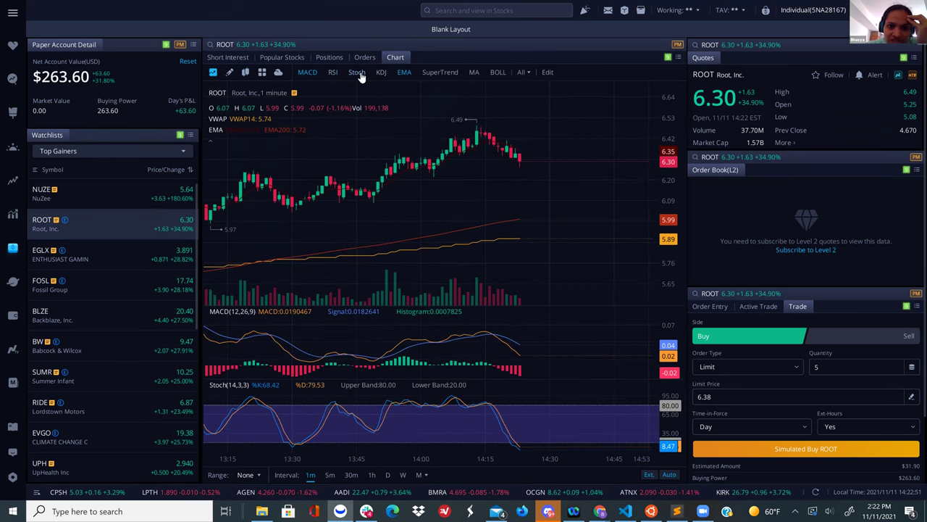
pyautogui.click(358, 74)
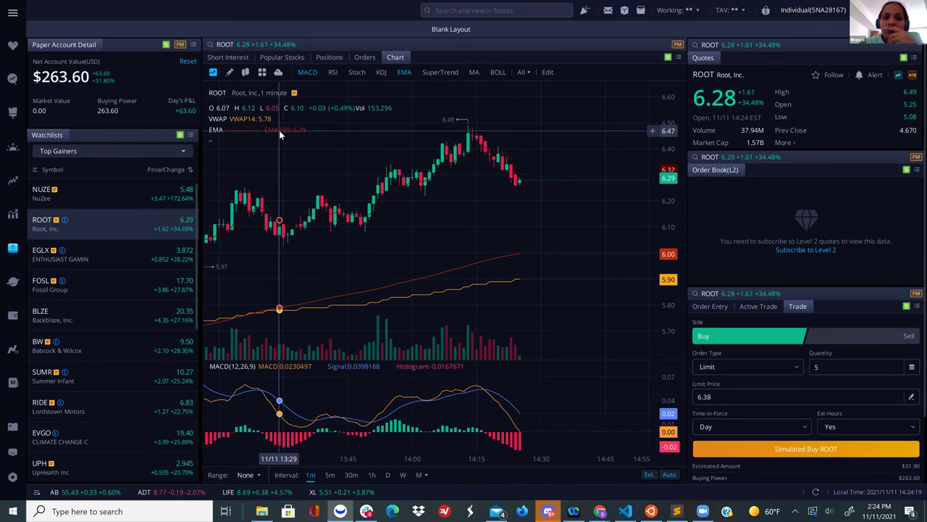
# Step: Examine ROOT's earlier candles and MACD on the 1-minute chart and compare them with the 5-minute interval
pyautogui.moveTo(221, 141)
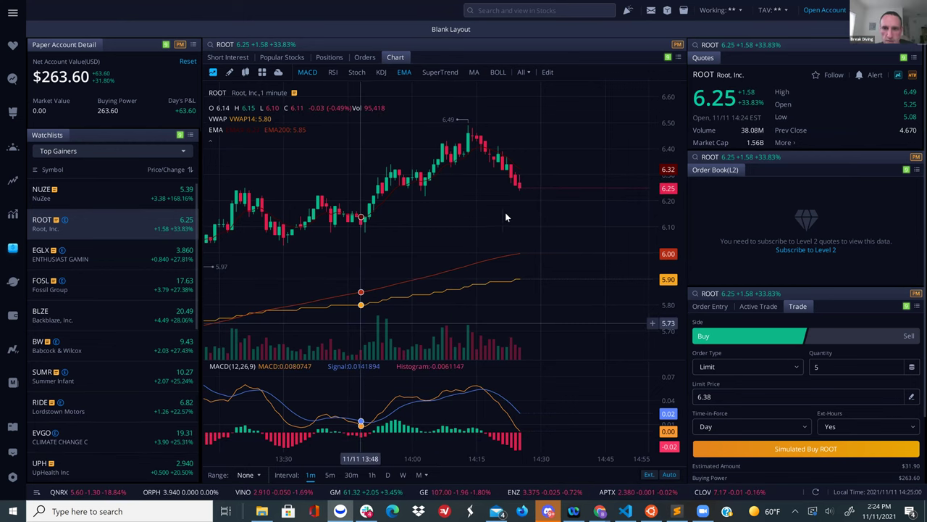
pyautogui.moveTo(505, 215); pyautogui.dragTo(563, 215)
pyautogui.moveTo(464, 255); pyautogui.dragTo(556, 243)
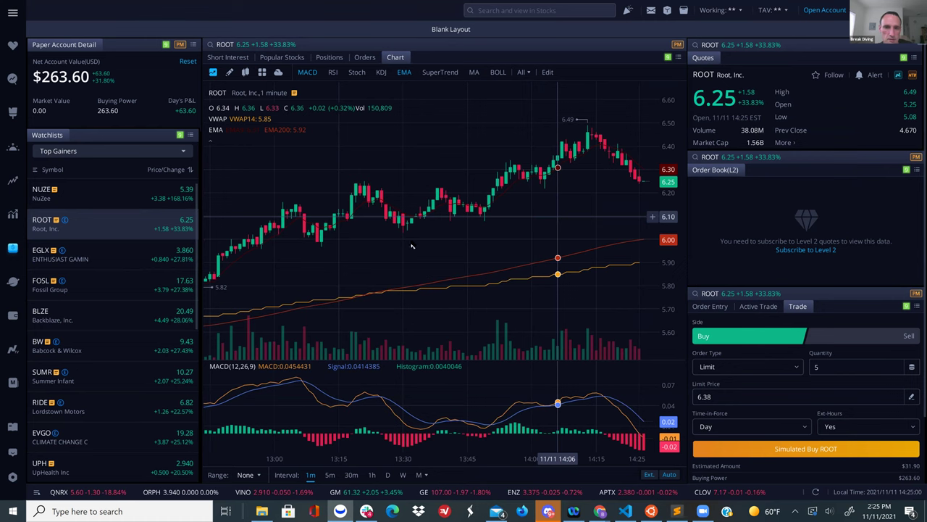
pyautogui.moveTo(411, 246); pyautogui.dragTo(462, 232)
pyautogui.scroll(2, 462, 232)
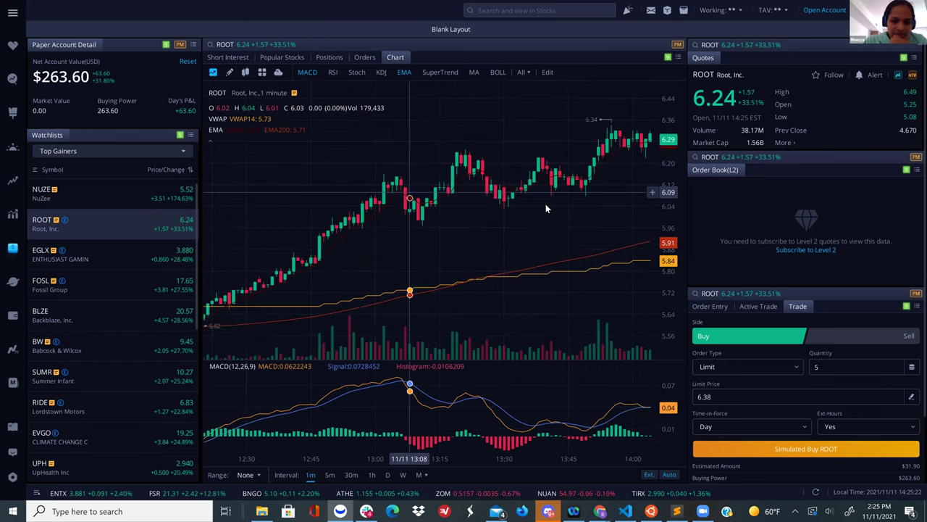
pyautogui.click(330, 474)
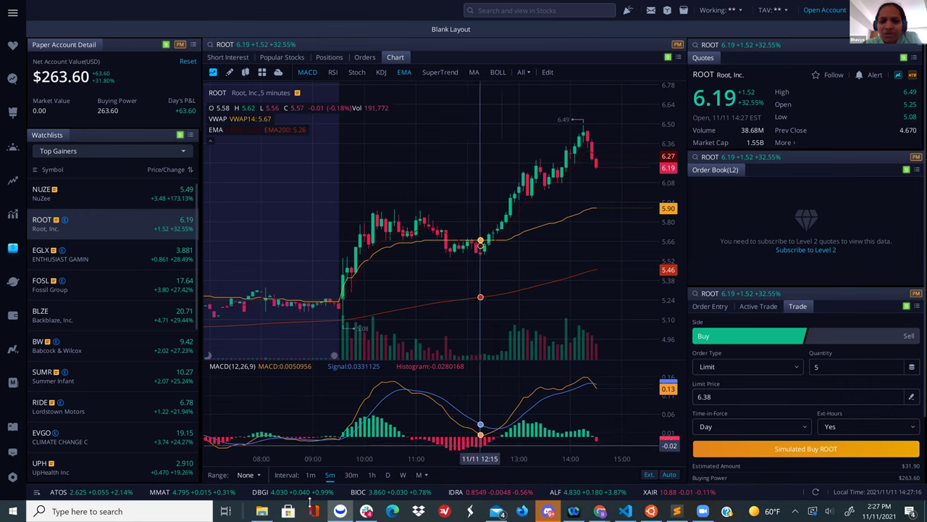
pyautogui.click(310, 474)
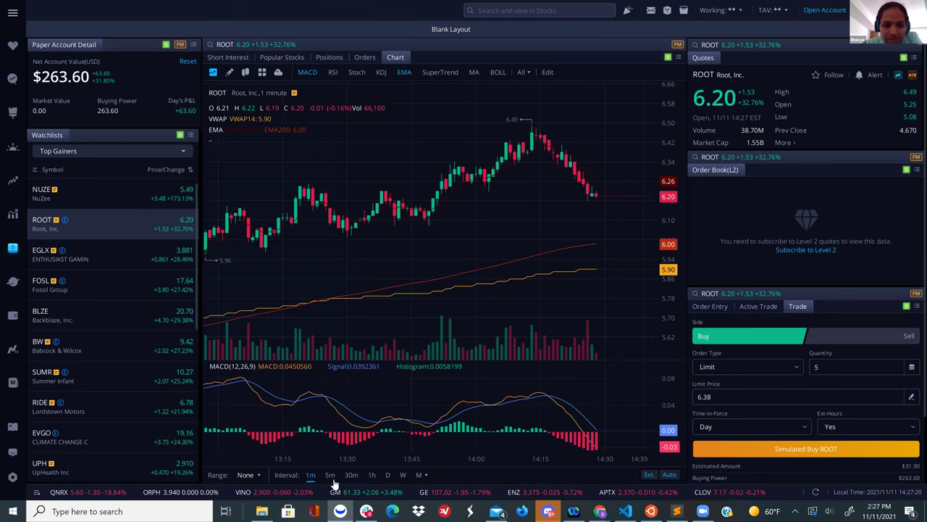
pyautogui.click(331, 475)
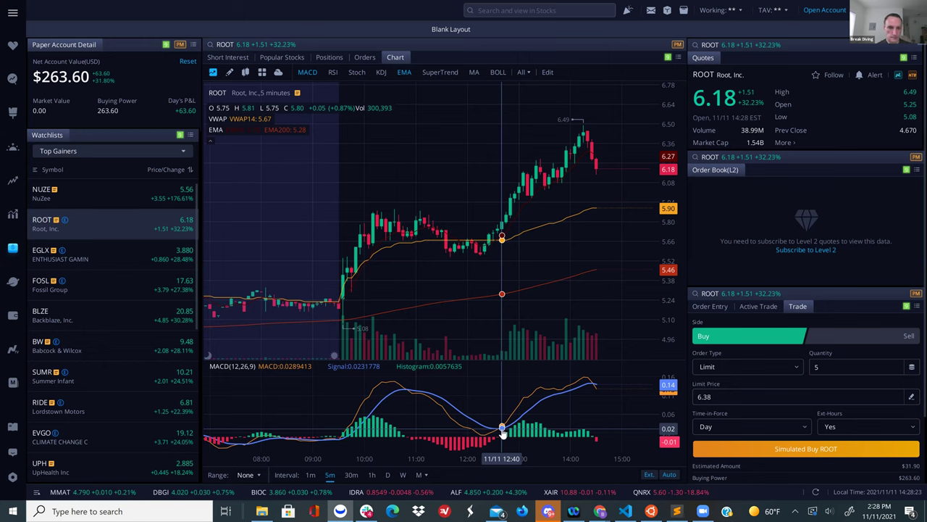
# Step: Temporarily show the RSI on ROOT's 5-minute chart to check it against the MACD and price
pyautogui.click(333, 72)
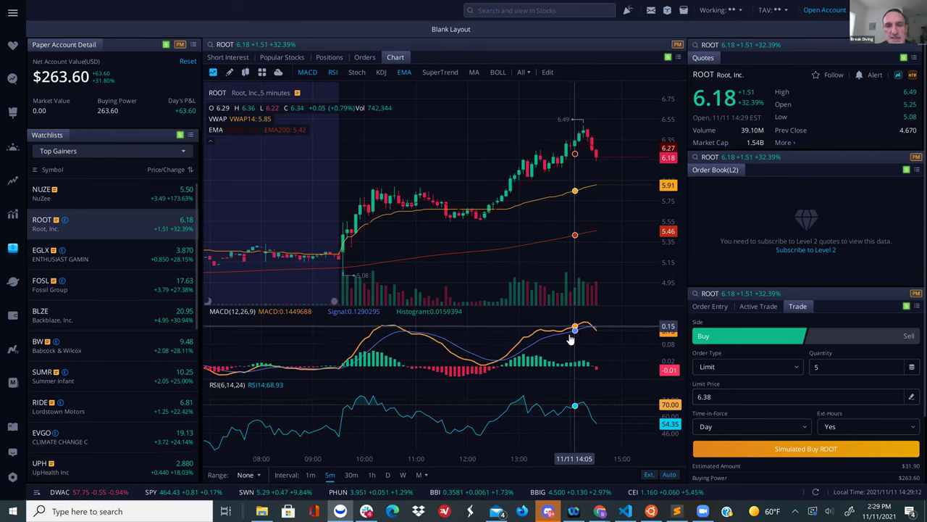
pyautogui.moveTo(429, 298); pyautogui.dragTo(391, 297)
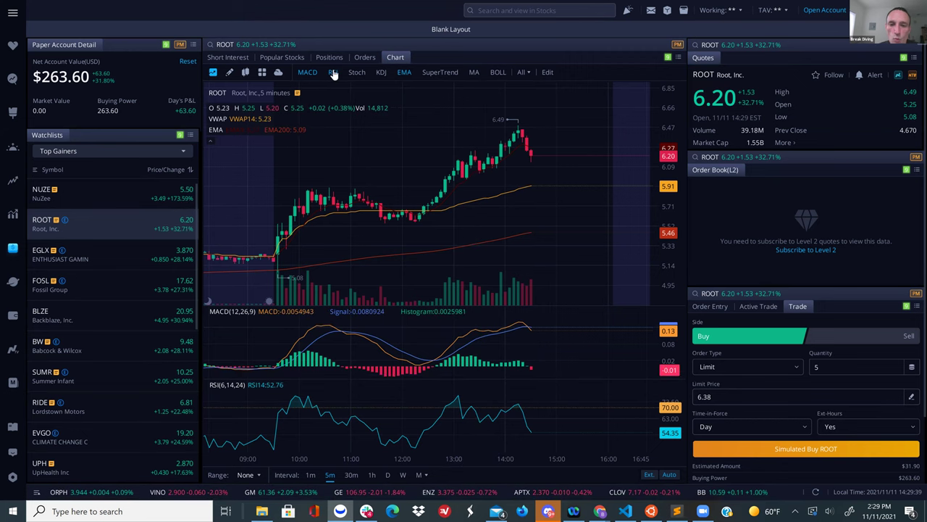
pyautogui.press('Delete')
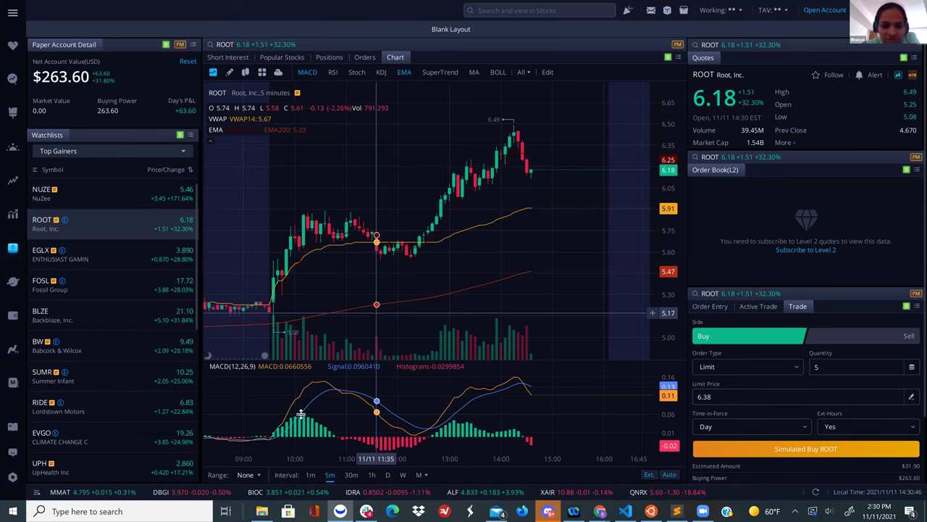
# Step: Set the ROOT chart to the 1-minute interval and add the RSI indicator below the MACD
pyautogui.click(310, 475)
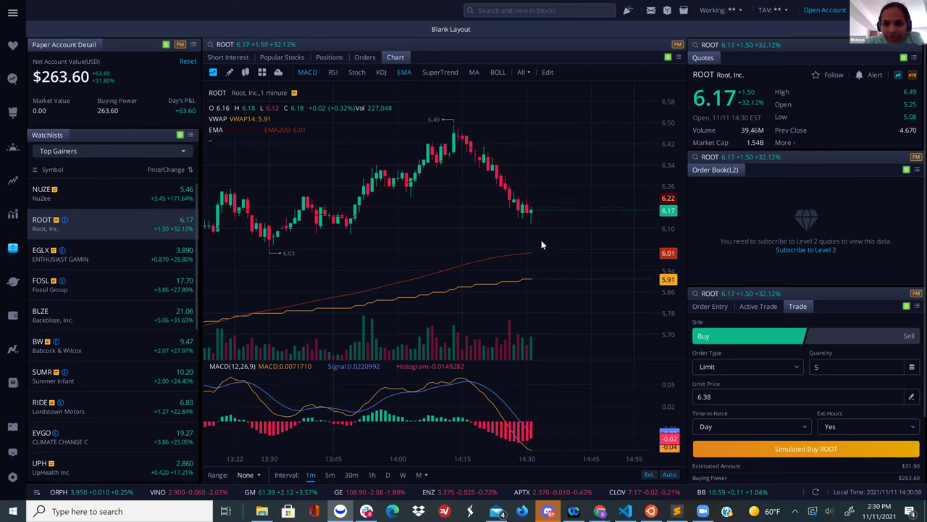
pyautogui.scroll(5, 562, 248)
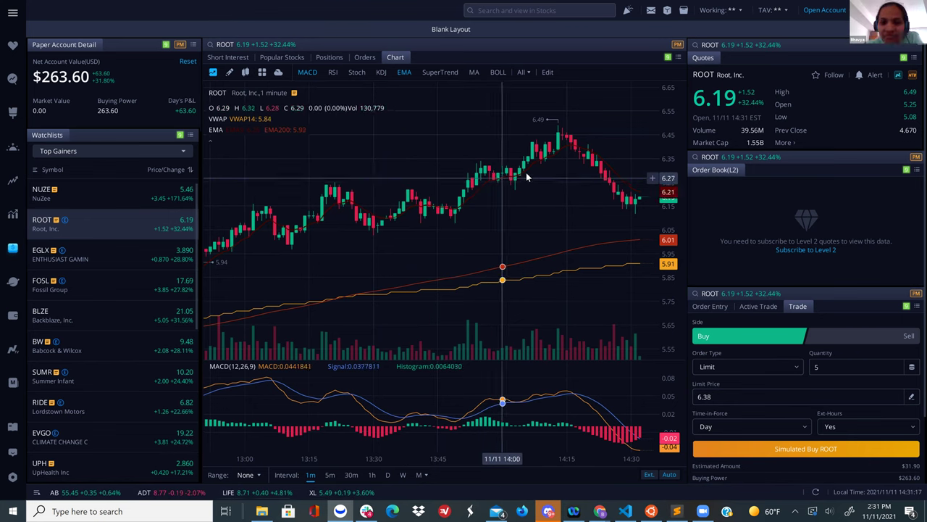
pyautogui.hscroll(2, 303, 232)
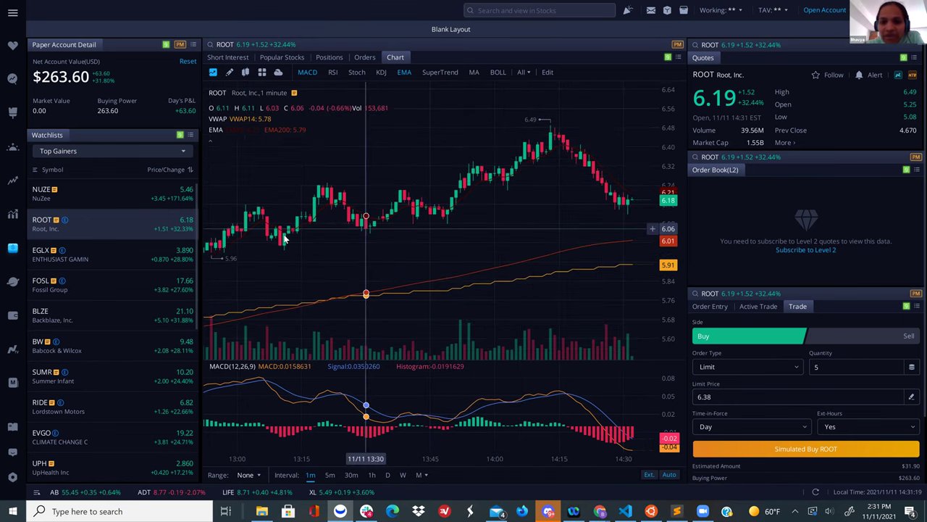
pyautogui.hscroll(1, 423, 195)
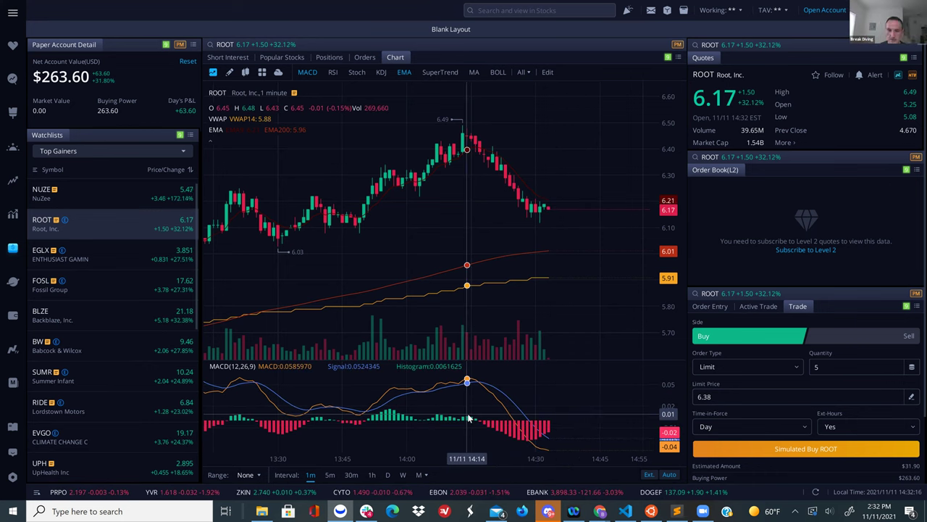
pyautogui.scroll(-5, 384, 214)
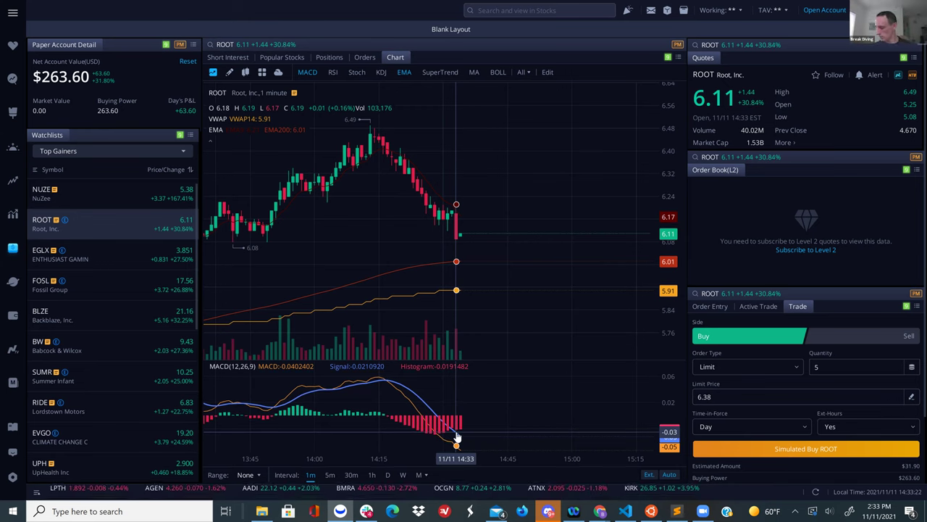
pyautogui.click(334, 74)
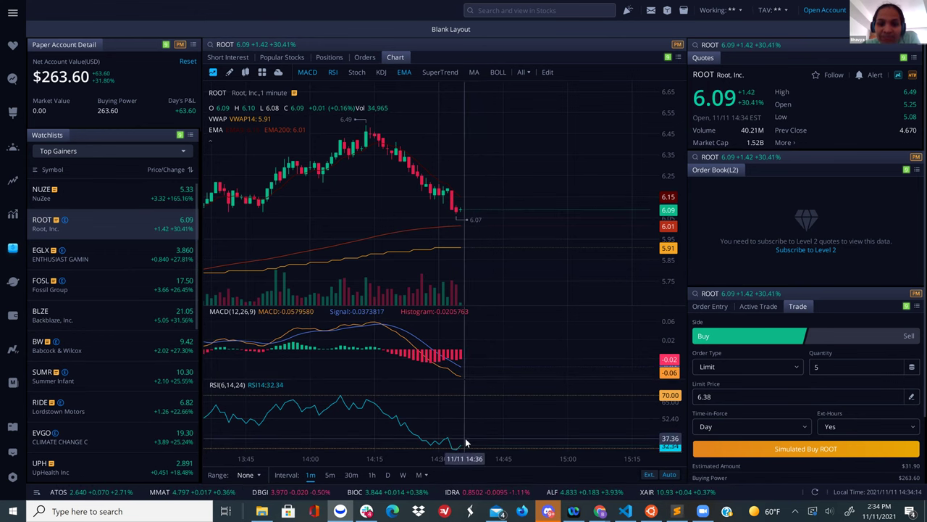
# Step: Submit two simulated limit buy orders for ROOT, each for 5 shares at 6.09
pyautogui.click(822, 366)
pyautogui.click(724, 397)
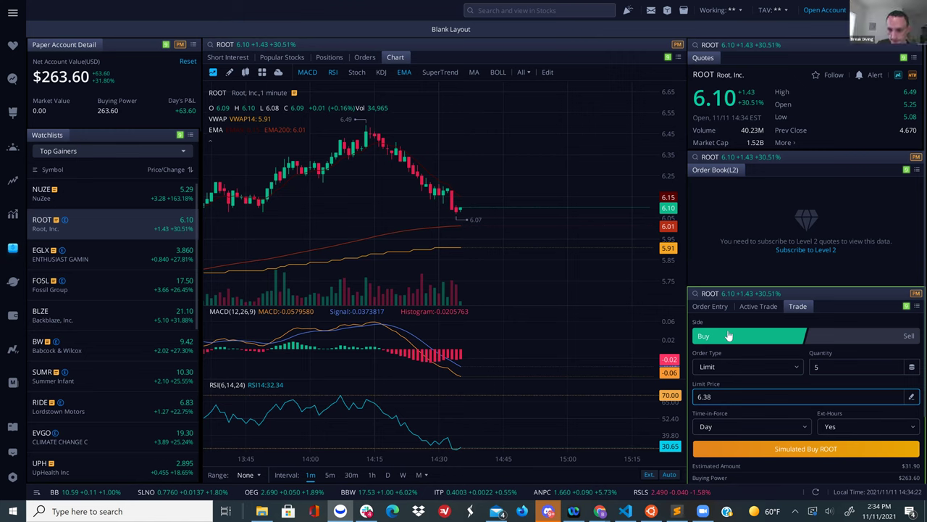
pyautogui.click(832, 449)
pyautogui.click(834, 368)
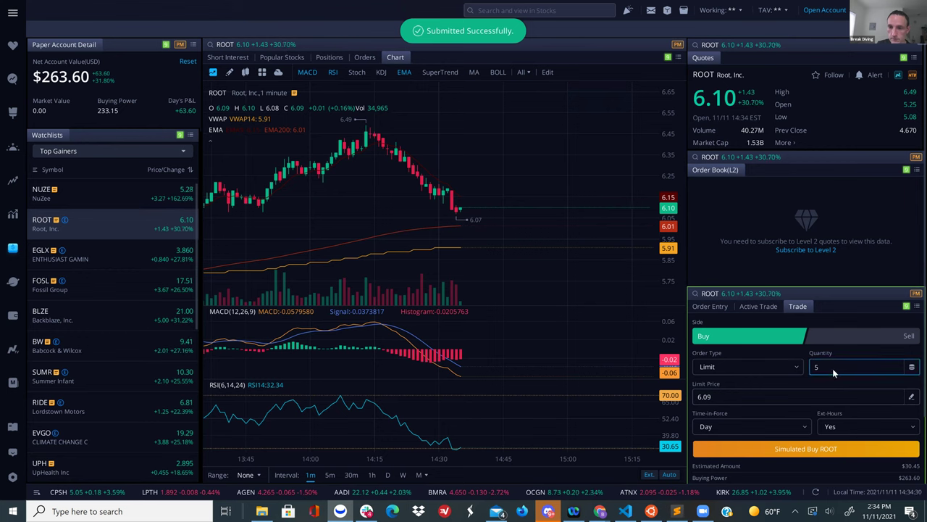
pyautogui.click(795, 455)
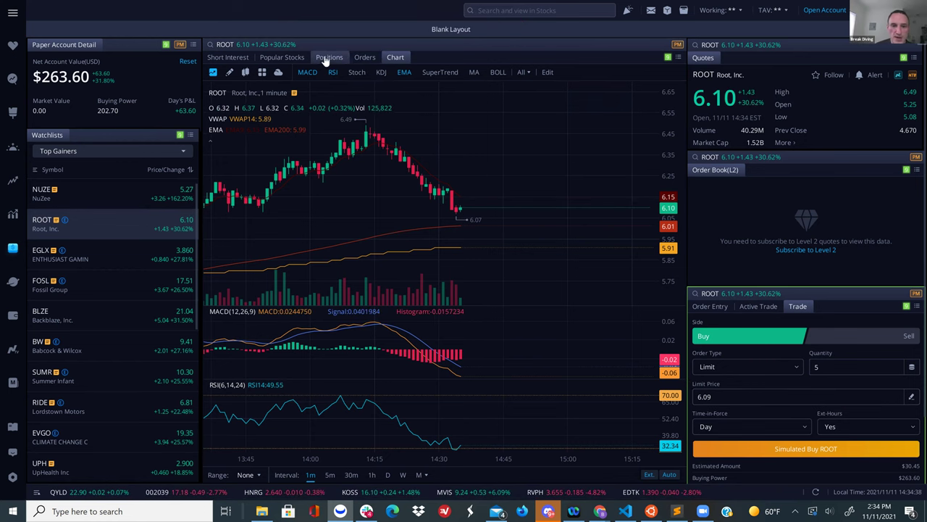
# Step: Review the working ROOT orders and the stock's short interest
pyautogui.click(363, 58)
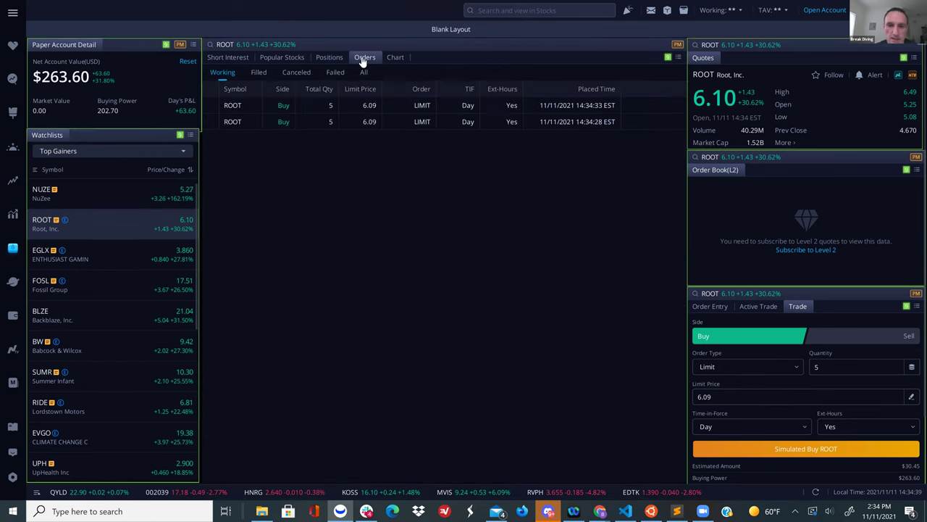
pyautogui.click(223, 61)
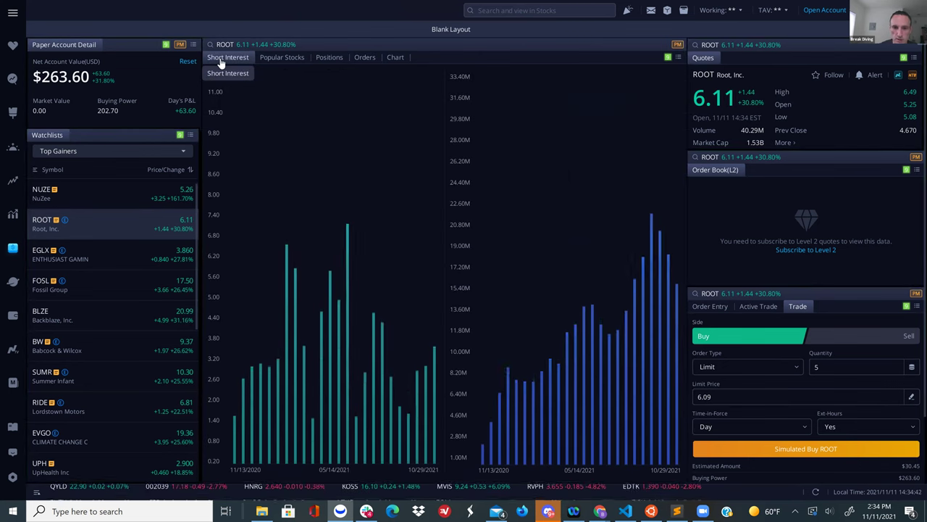
# Step: Return to the ROOT chart and briefly overlay the SuperTrend indicator
pyautogui.click(399, 59)
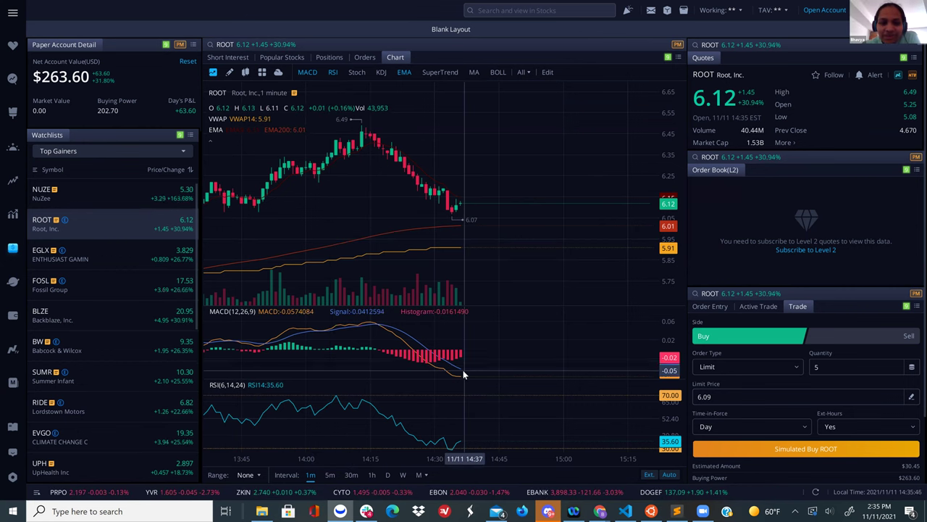
pyautogui.click(439, 74)
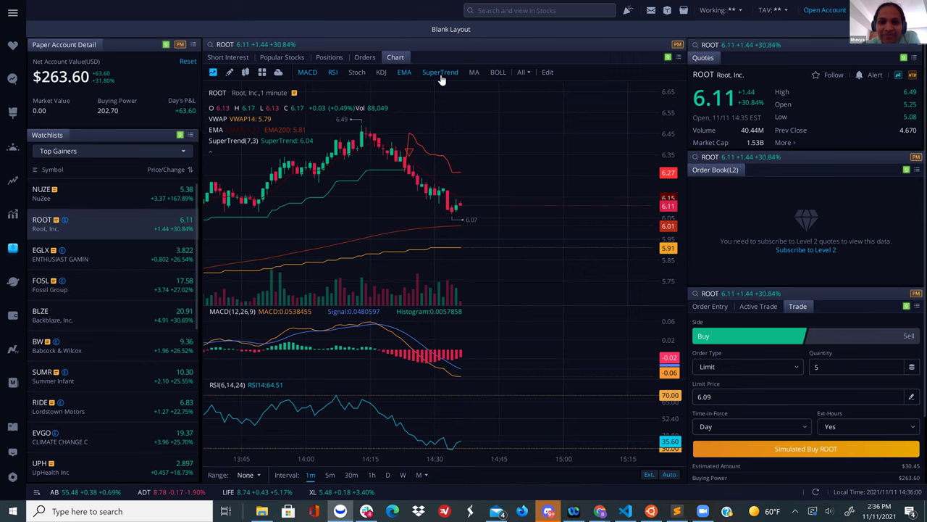
pyautogui.click(440, 76)
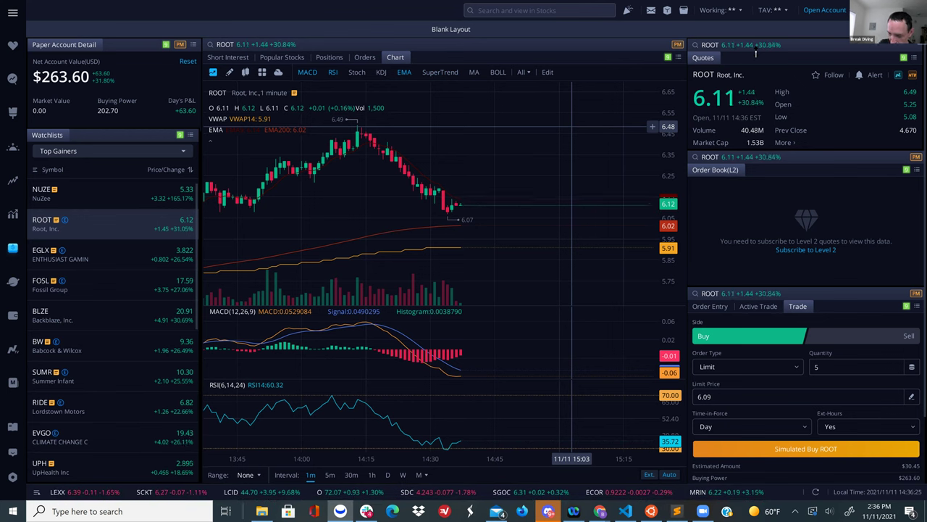
# Step: Modify the most recently placed working ROOT buy order to 10 shares at a limit price of 6.13
pyautogui.click(366, 57)
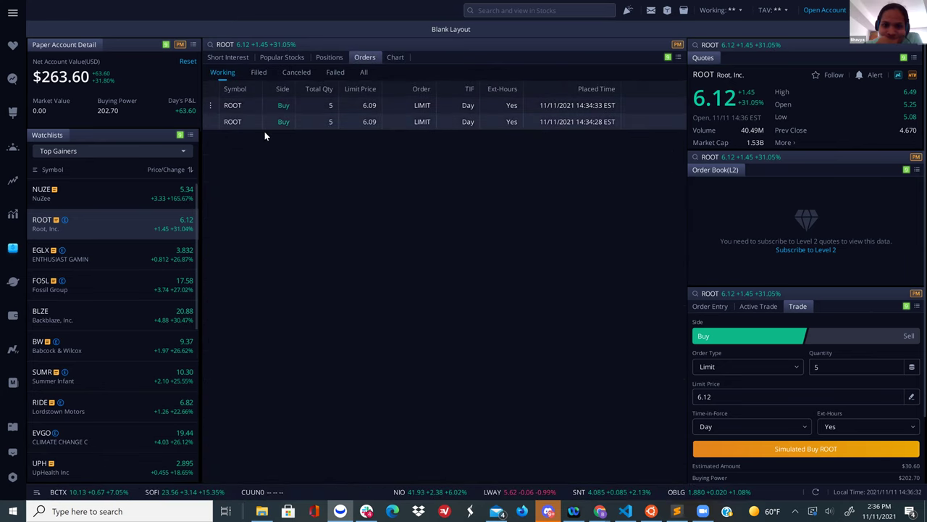
pyautogui.rightClick(264, 131)
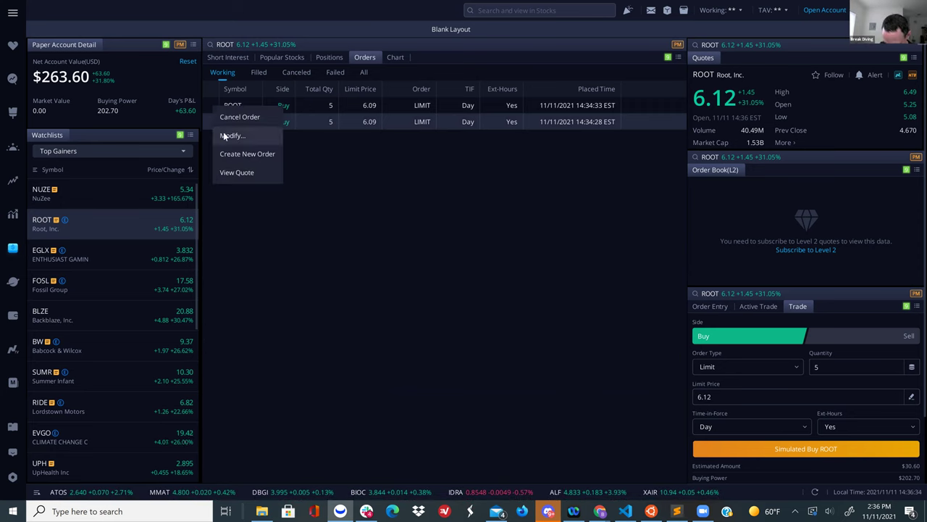
pyautogui.click(230, 136)
pyautogui.click(428, 193)
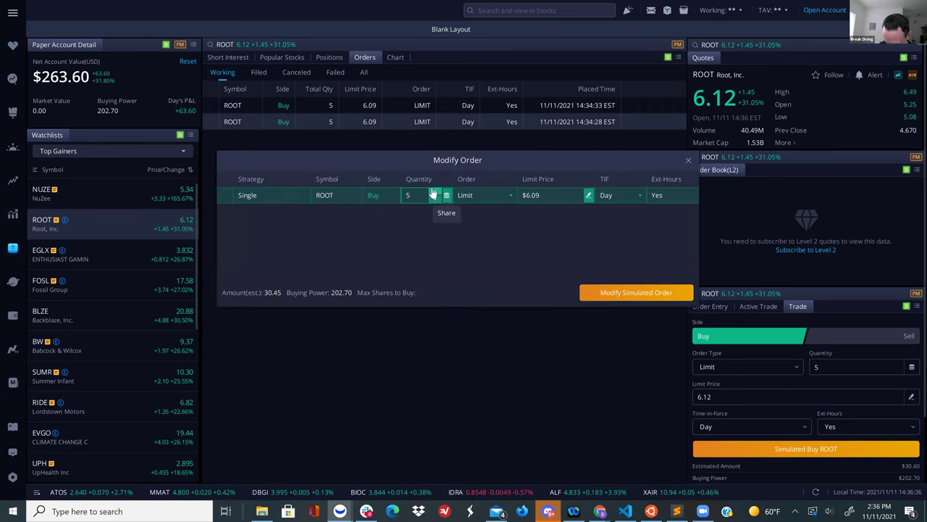
pyautogui.write('10')
pyautogui.click(544, 195)
pyautogui.write('6.0')
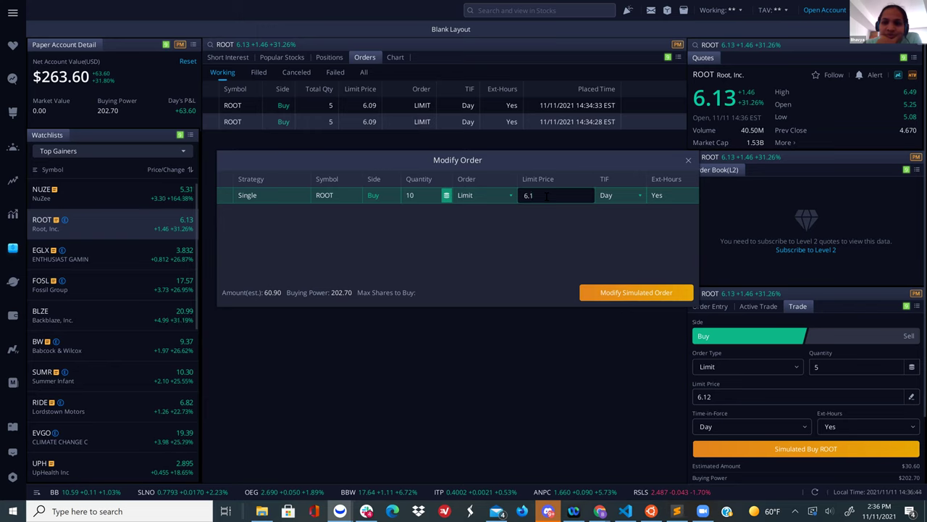
pyautogui.press('BackSpace')
pyautogui.write('3')
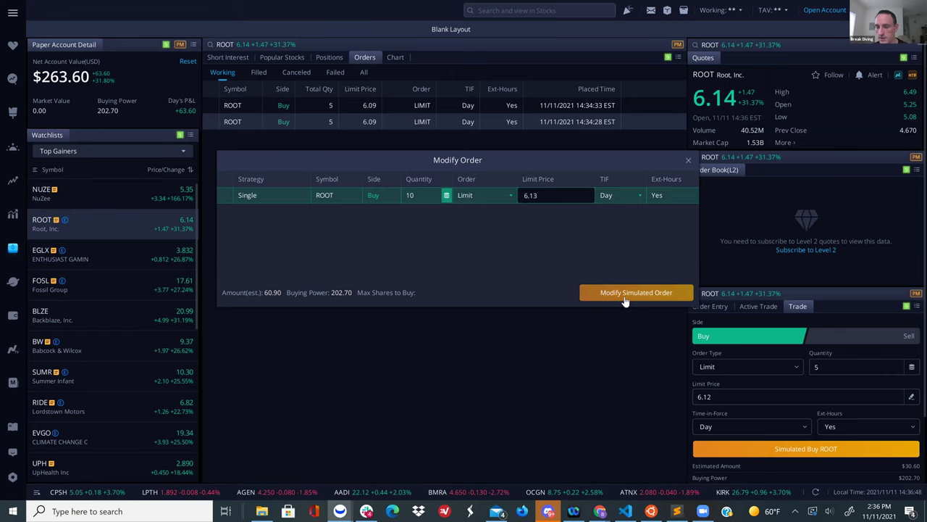
pyautogui.click(624, 301)
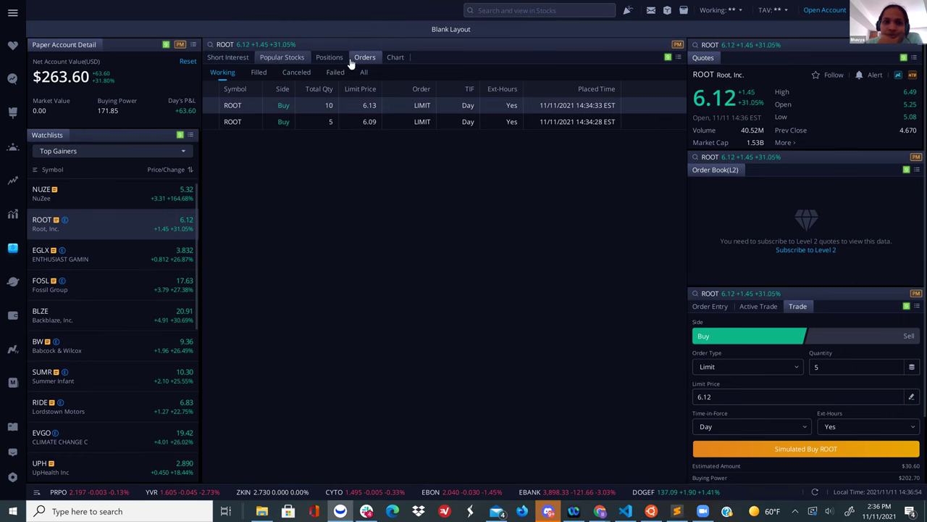
# Step: Return to the ROOT chart, browse the full indicator list and overlay SuperTrend on the main chart
pyautogui.click(396, 58)
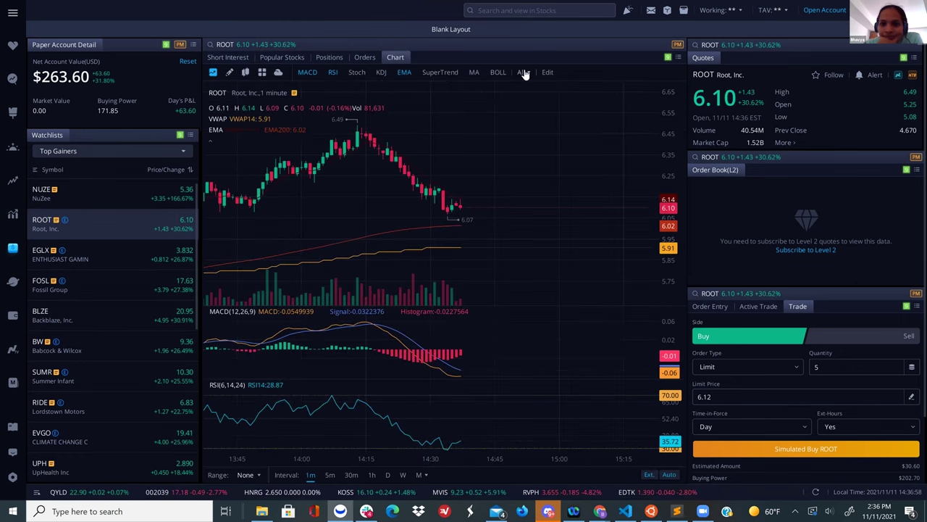
pyautogui.click(525, 73)
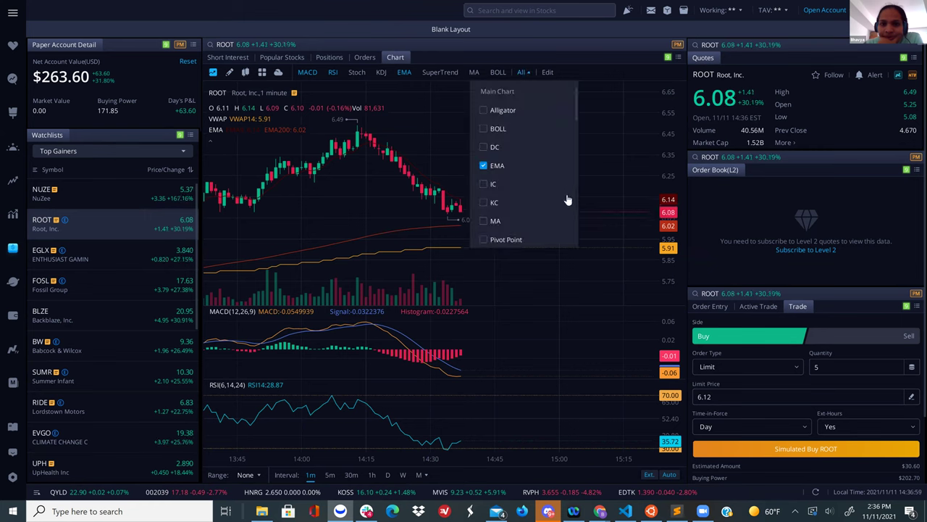
pyautogui.scroll(-3, 576, 214)
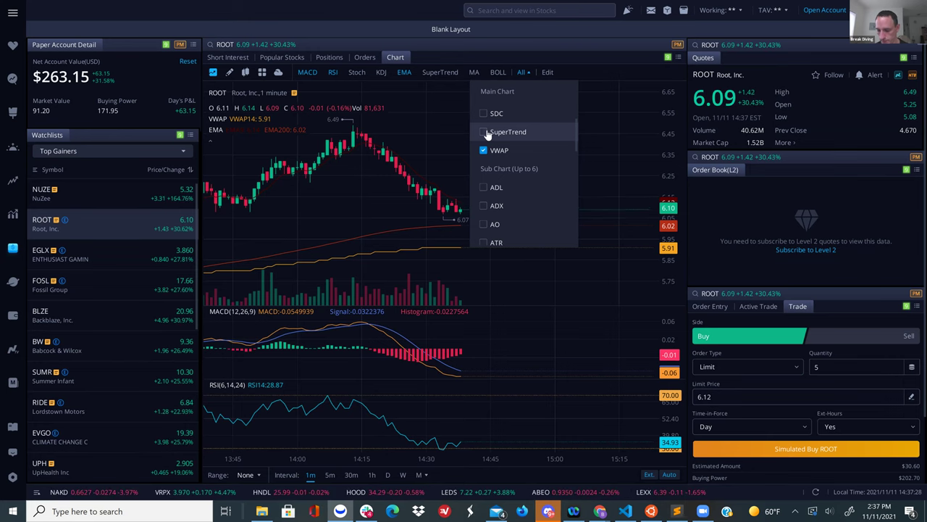
pyautogui.click(629, 154)
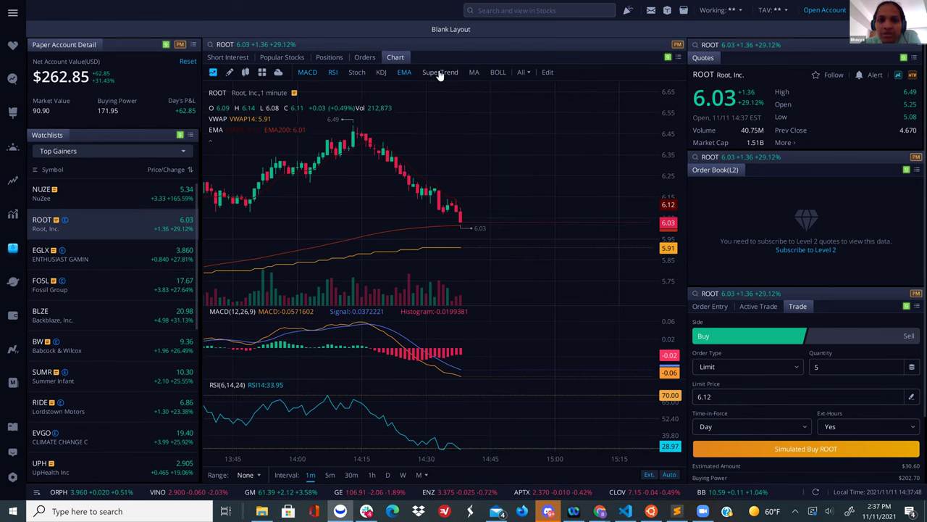
pyautogui.click(523, 72)
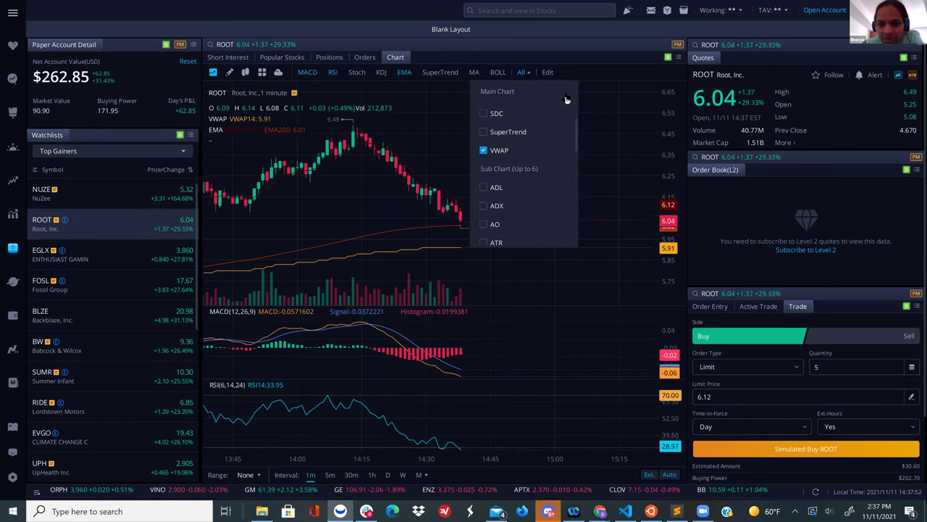
pyautogui.scroll(3, 577, 103)
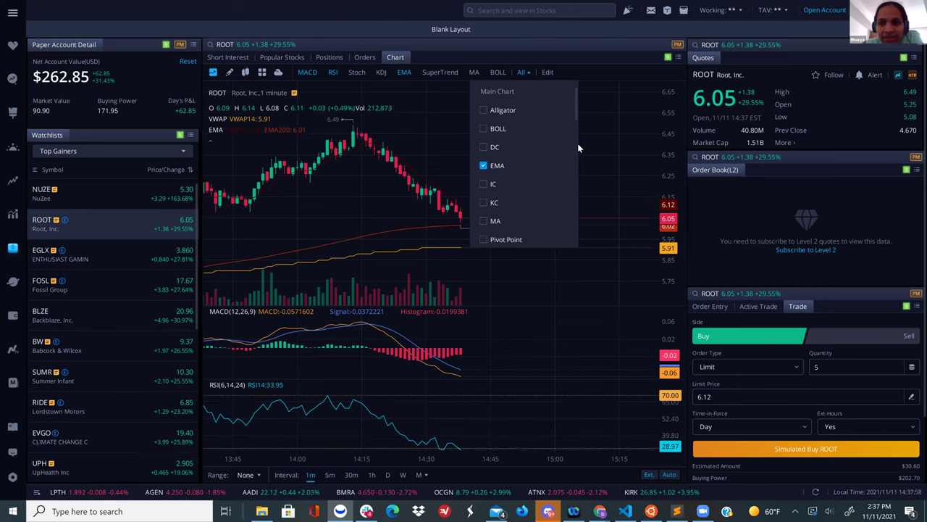
pyautogui.scroll(-3, 574, 144)
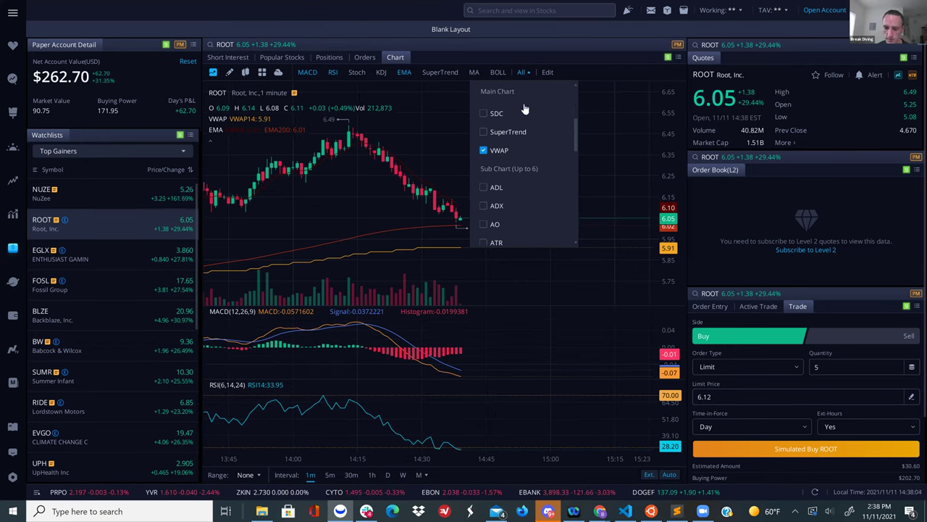
pyautogui.click(483, 133)
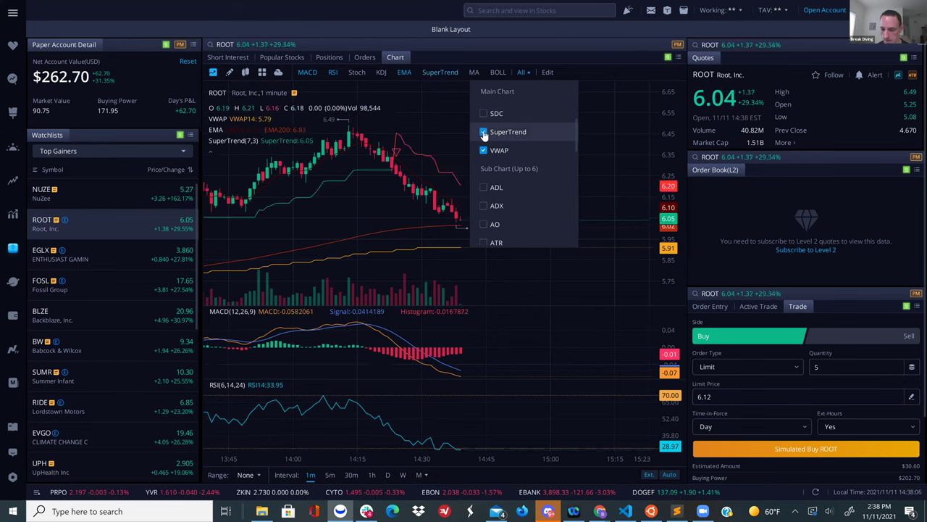
pyautogui.click(626, 138)
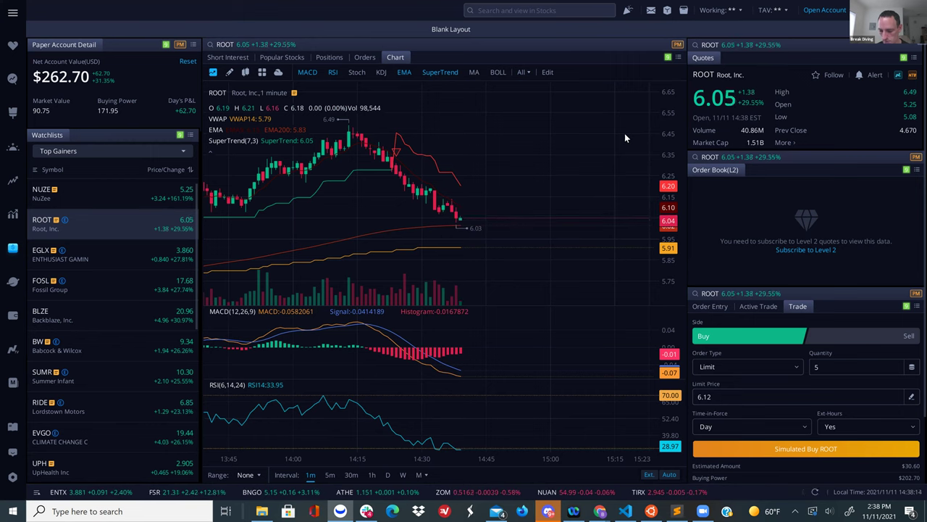
# Step: Check the paper account's orders and open ROOT position, and return to the chart
pyautogui.click(360, 59)
pyautogui.click(327, 58)
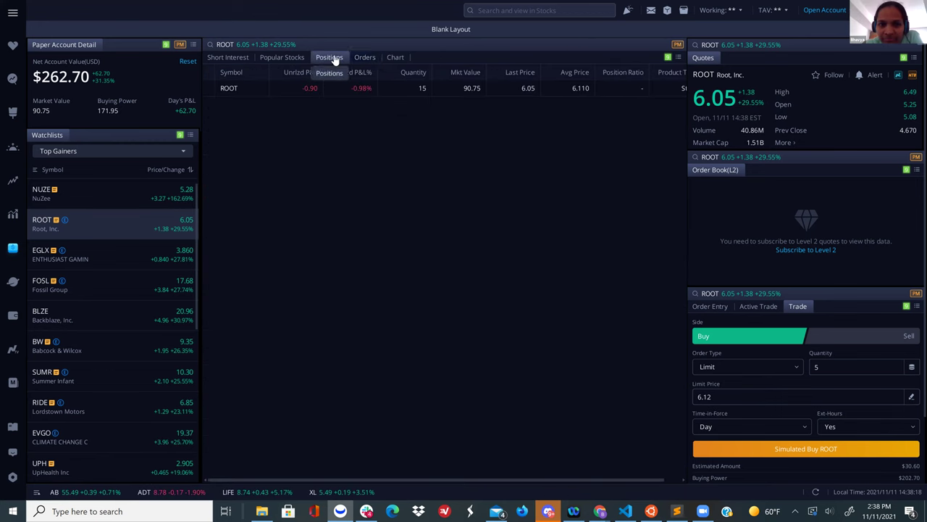
pyautogui.click(395, 58)
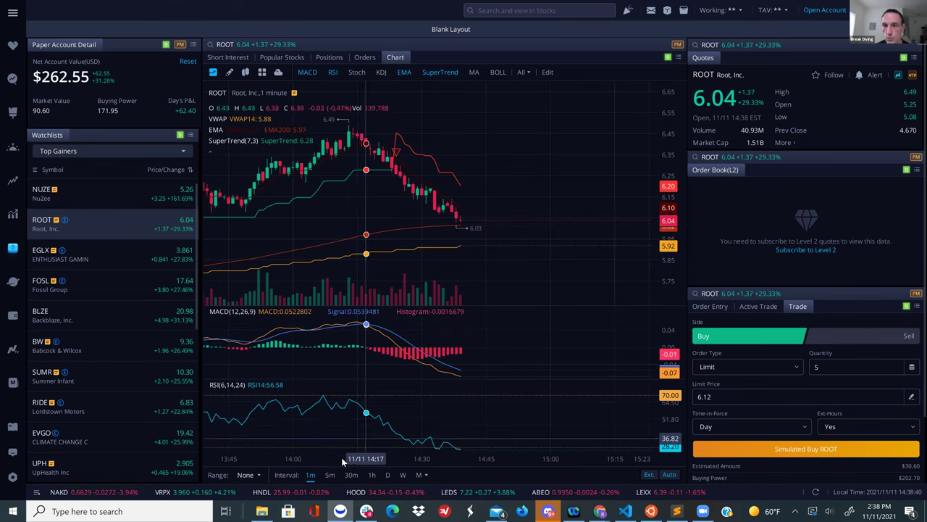
# Step: Compare ROOT's SuperTrend, MACD and RSI on the 5-minute and 1-minute intervals, ending on 1 minute
pyautogui.click(330, 475)
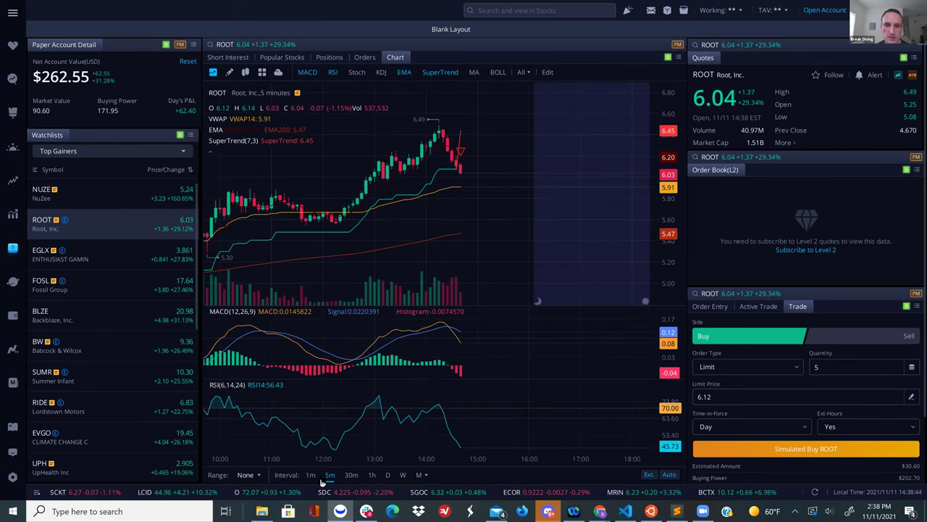
pyautogui.click(311, 475)
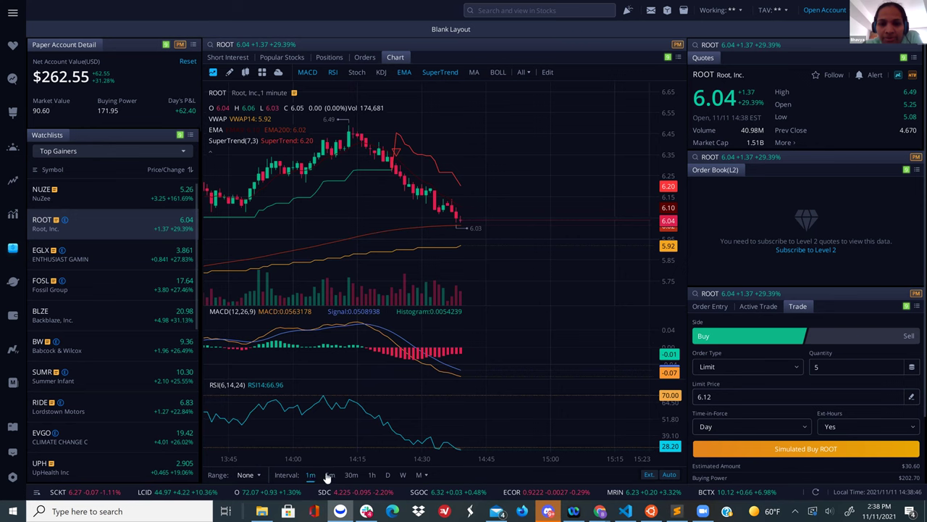
pyautogui.click(329, 475)
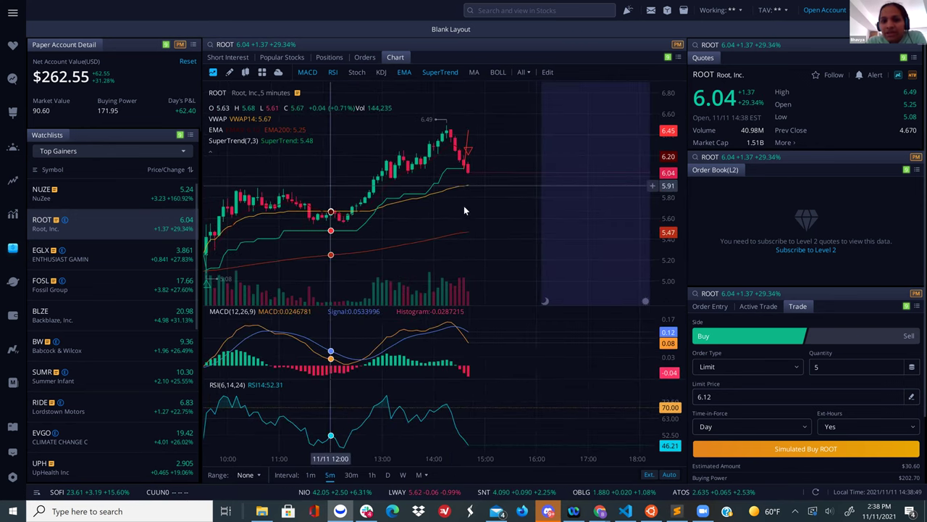
pyautogui.scroll(3, 463, 206)
pyautogui.scroll(3, 534, 210)
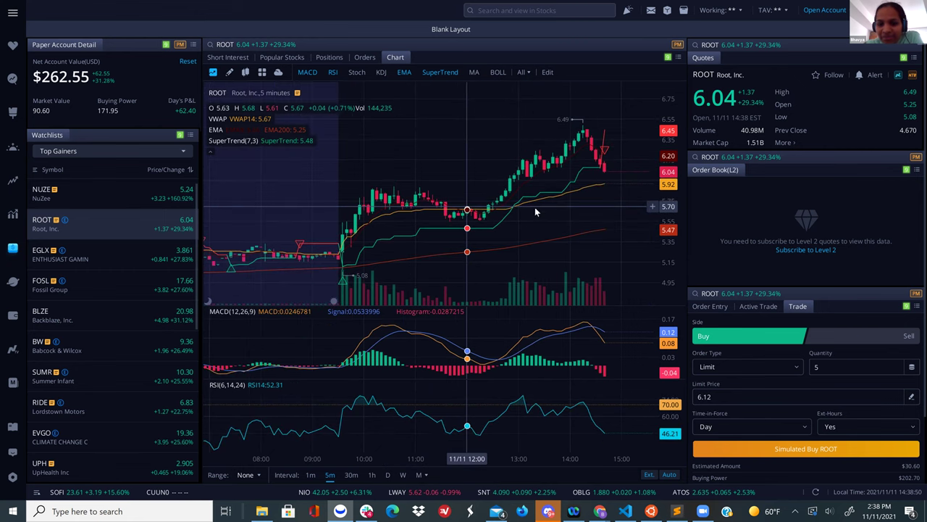
pyautogui.scroll(-3, 555, 377)
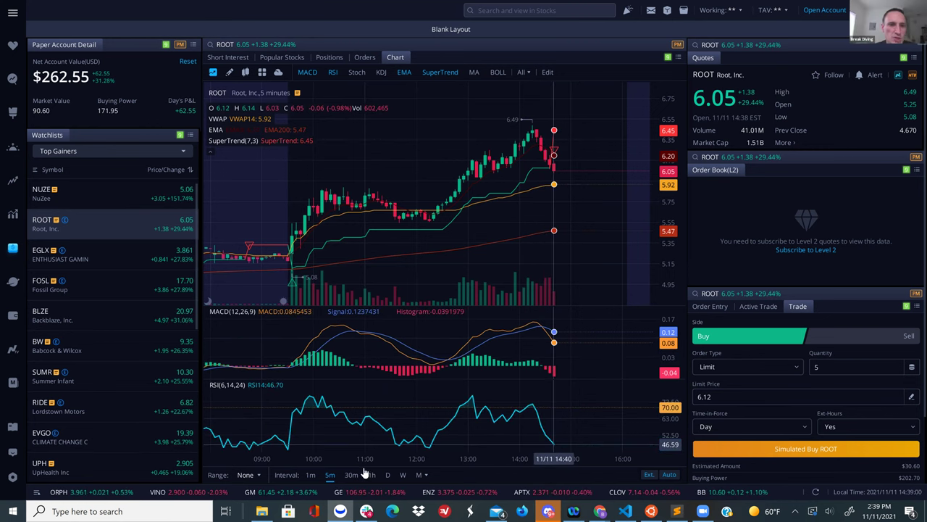
pyautogui.click(310, 475)
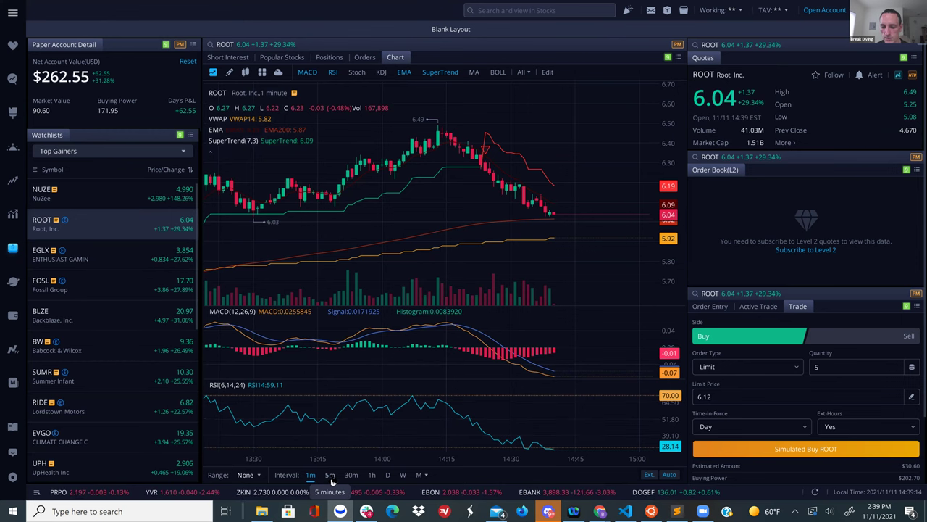
pyautogui.click(330, 477)
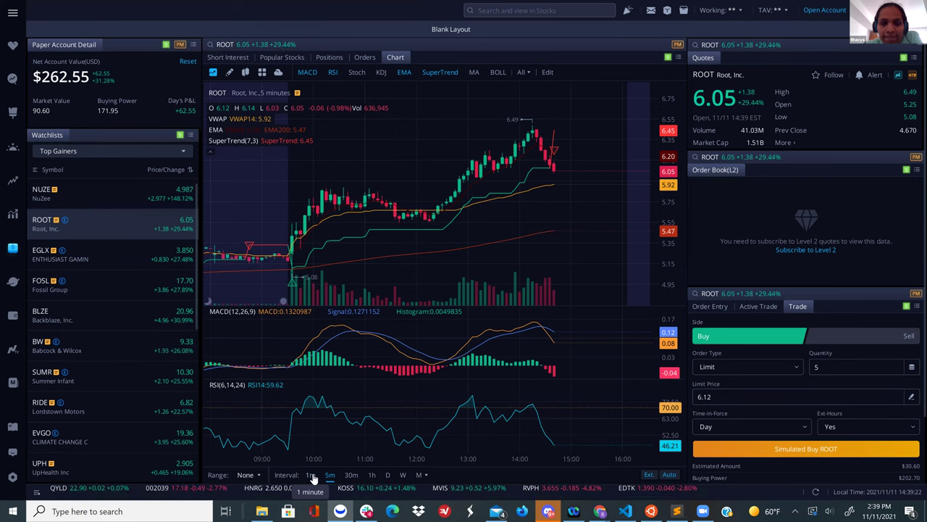
pyautogui.click(310, 475)
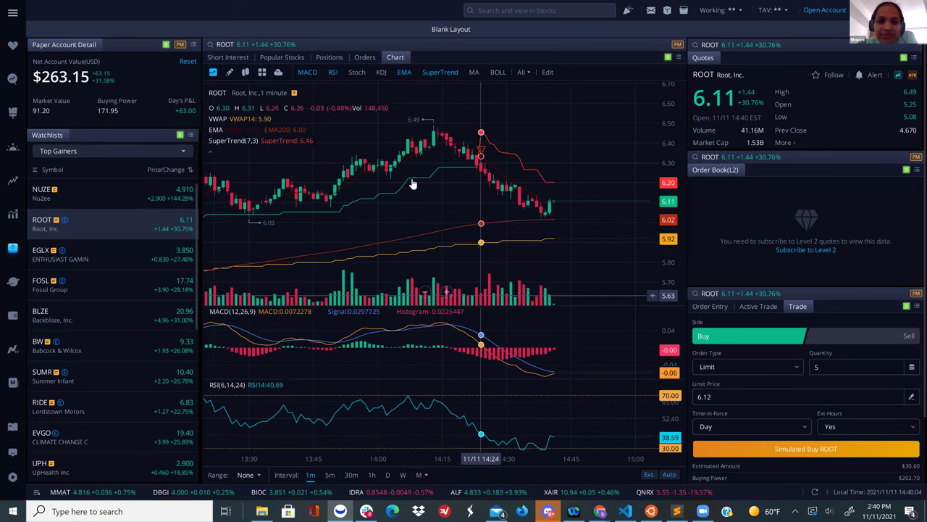
# Step: Hide and reshow SuperTrend on the 1-minute chart and examine its earlier buy signal and the latest sell signal
pyautogui.click(439, 73)
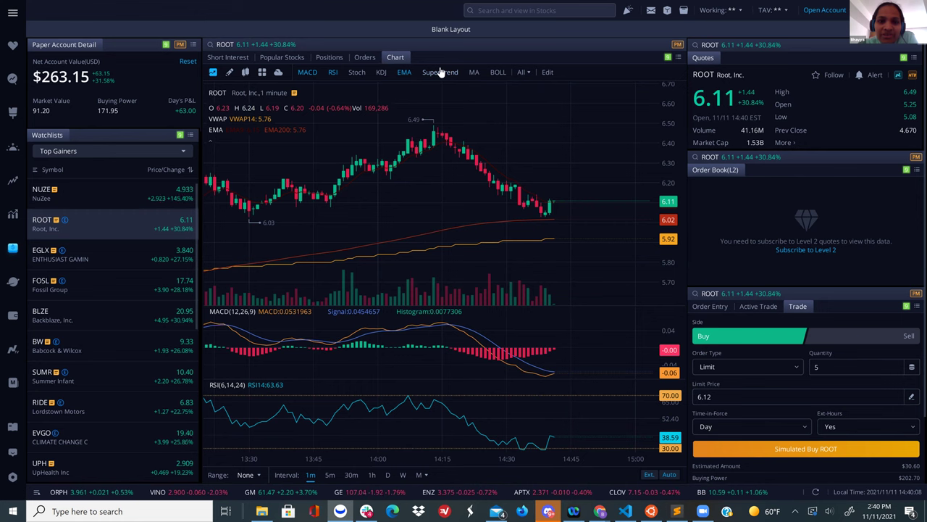
pyautogui.click(439, 73)
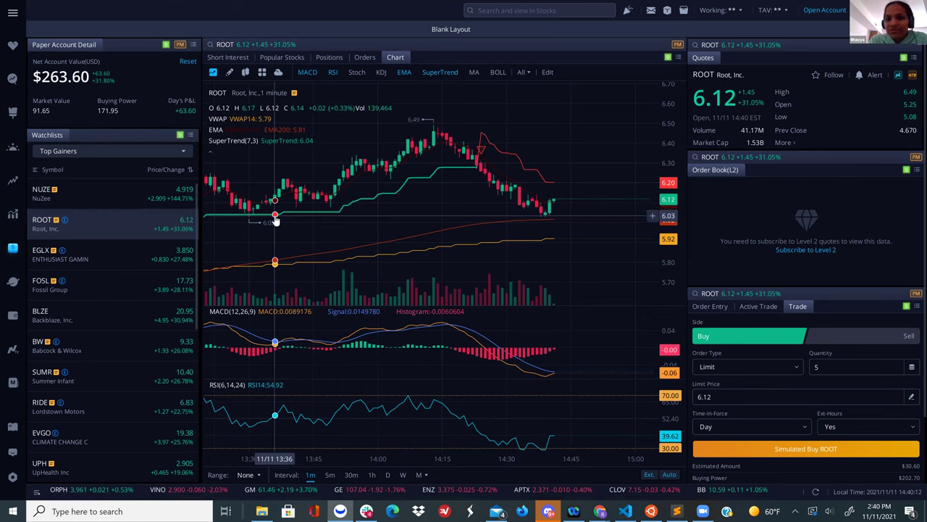
pyautogui.hscroll(-5, 501, 187)
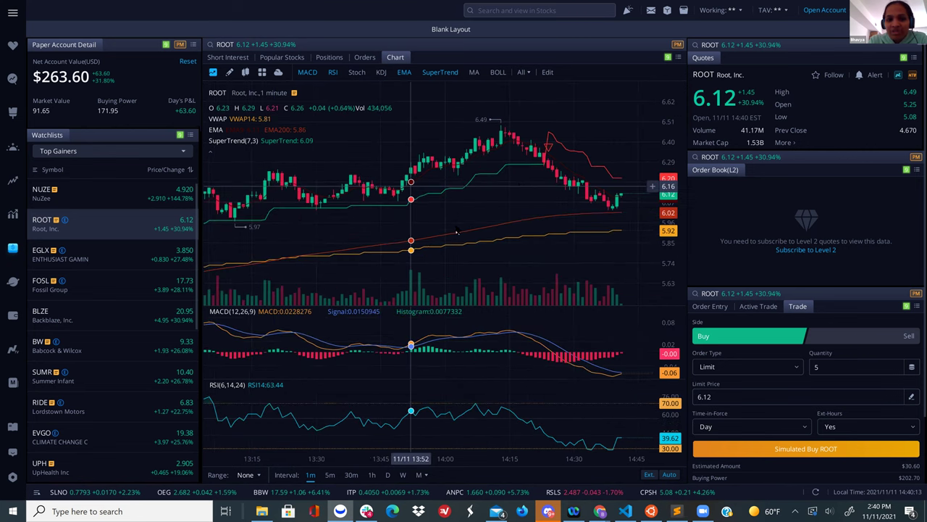
pyautogui.hscroll(3, 396, 227)
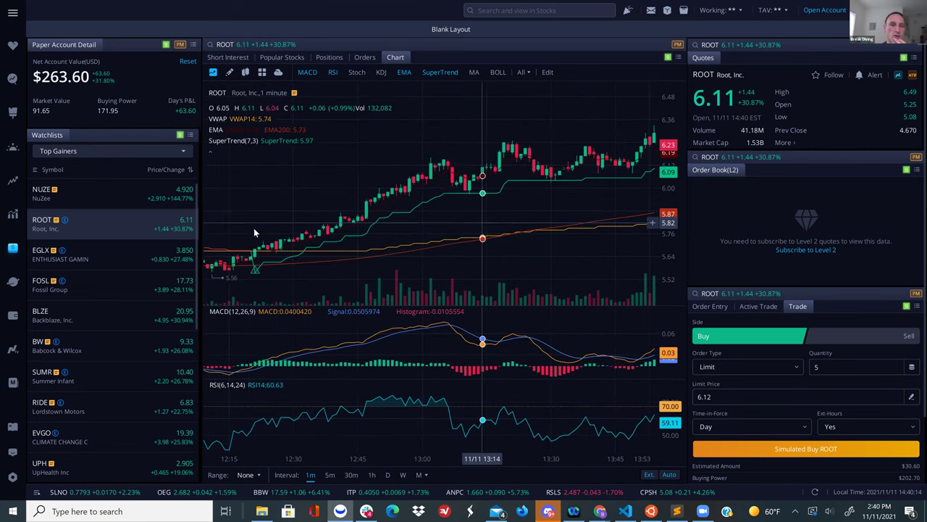
pyautogui.hscroll(5, 396, 203)
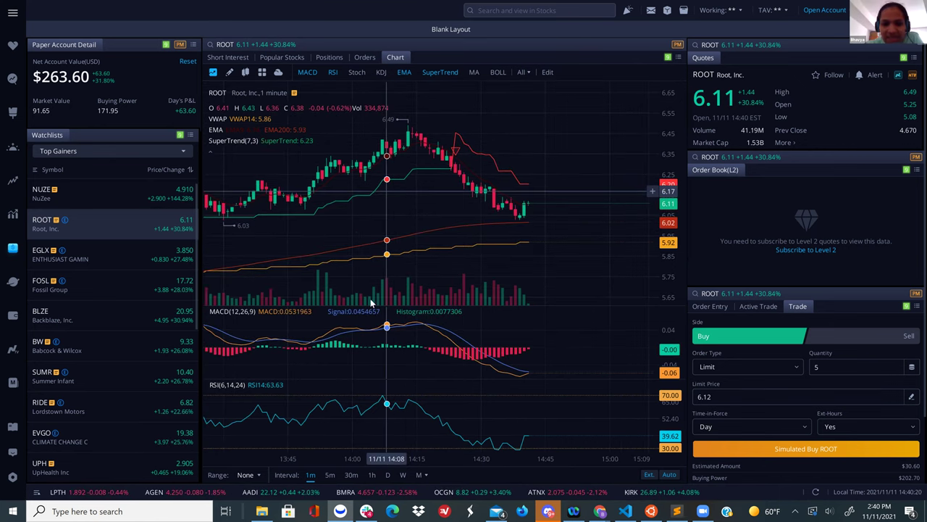
# Step: Check SuperTrend on the 5-minute interval, return to 1 minute, and examine its signals against the price, MACD and RSI
pyautogui.click(331, 474)
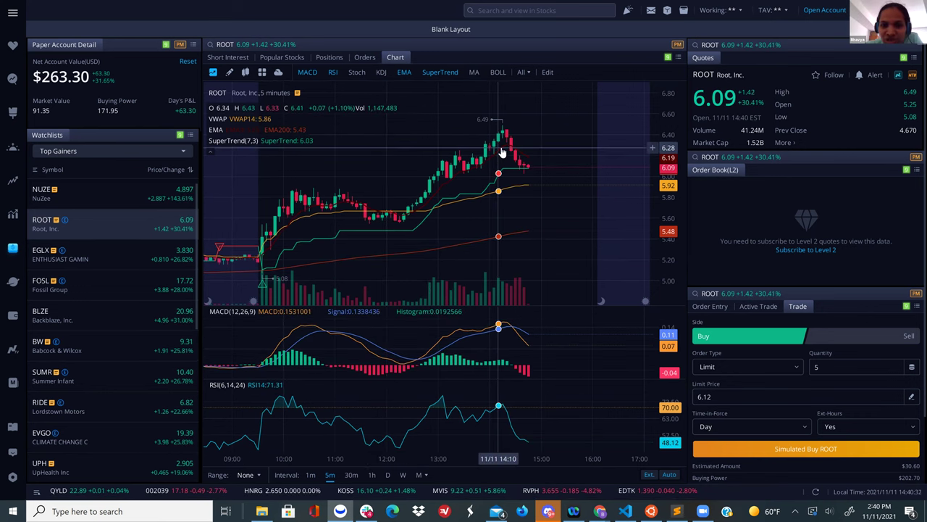
pyautogui.click(309, 474)
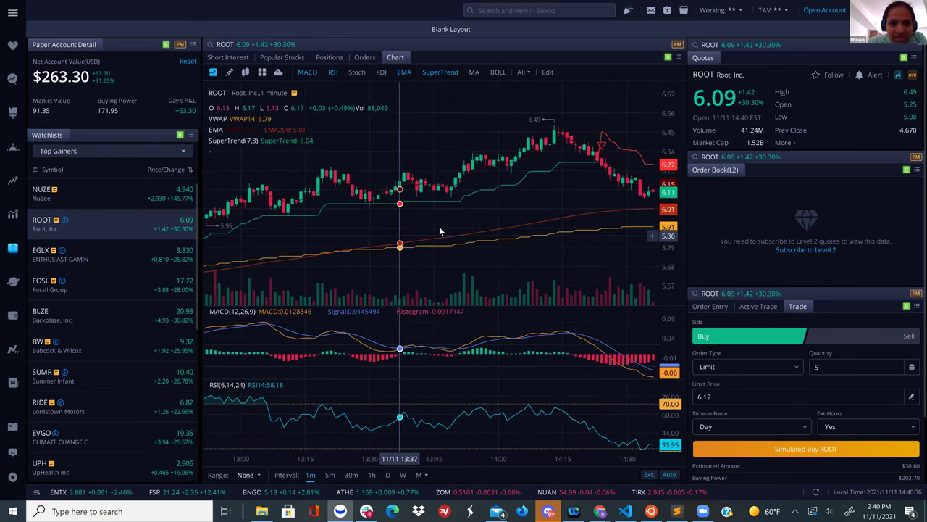
pyautogui.moveTo(439, 230); pyautogui.dragTo(460, 237)
pyautogui.hscroll(-10, 409, 275)
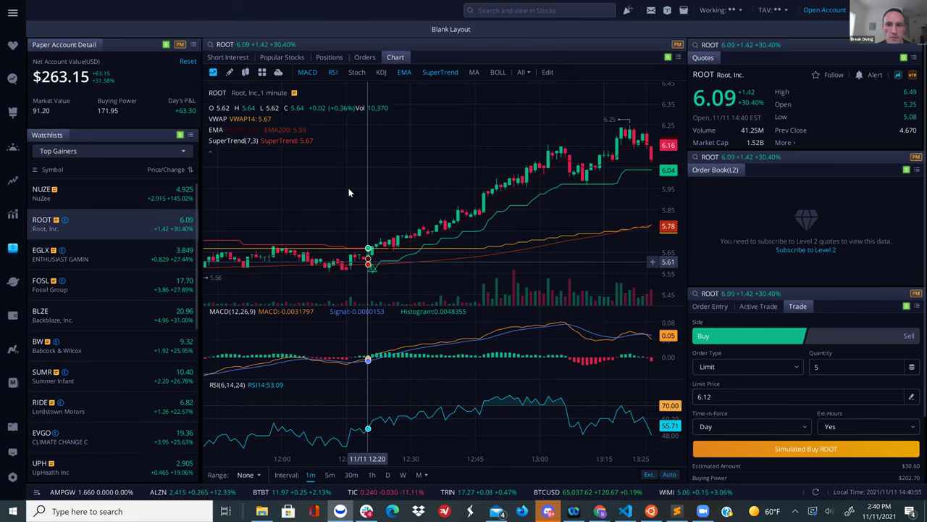
pyautogui.scroll(-10, 401, 187)
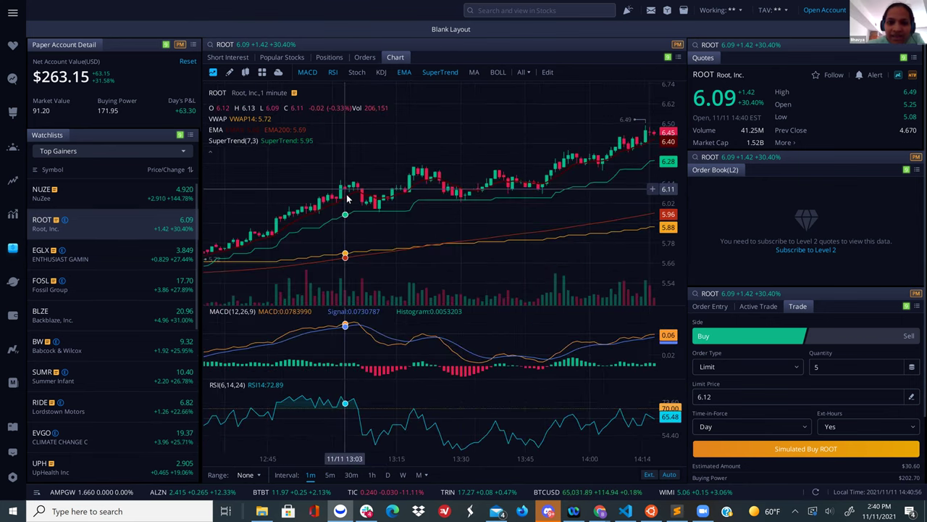
pyautogui.scroll(3, 521, 182)
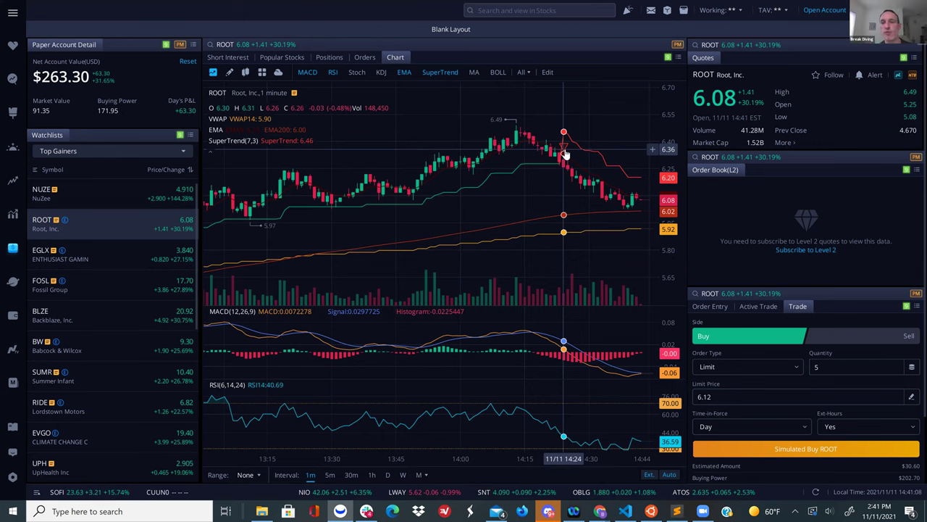
pyautogui.moveTo(566, 153); pyautogui.dragTo(457, 179)
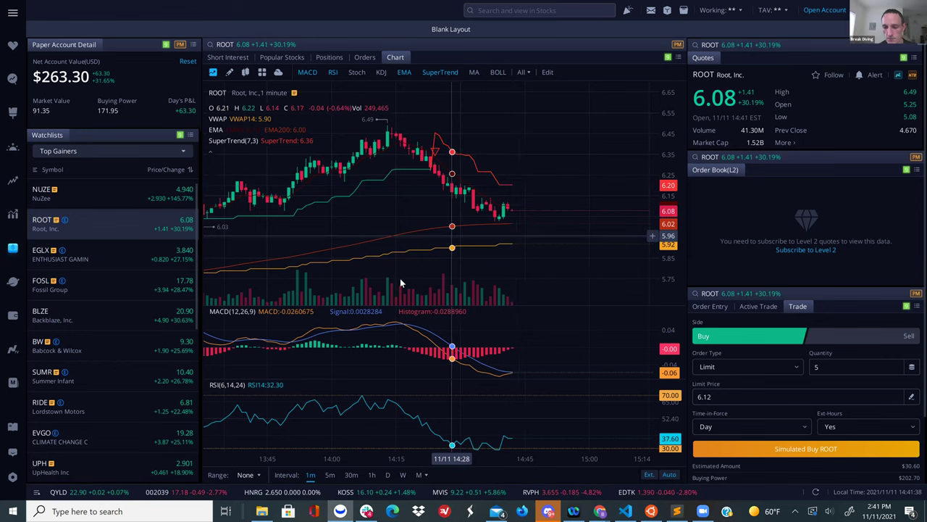
pyautogui.click(400, 338)
pyautogui.click(509, 418)
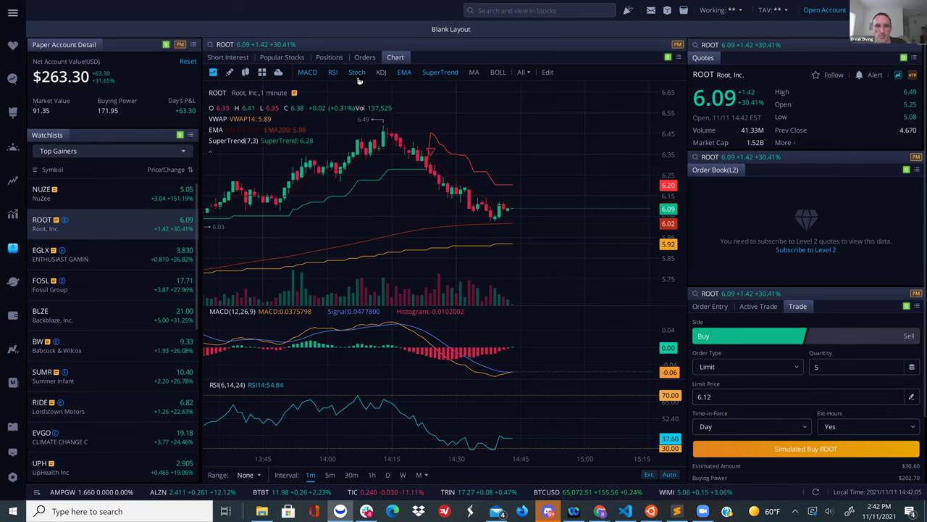
# Step: Temporarily show the Stoch indicator below the ROOT chart, compare it with MACD and RSI, and remove it again
pyautogui.click(357, 75)
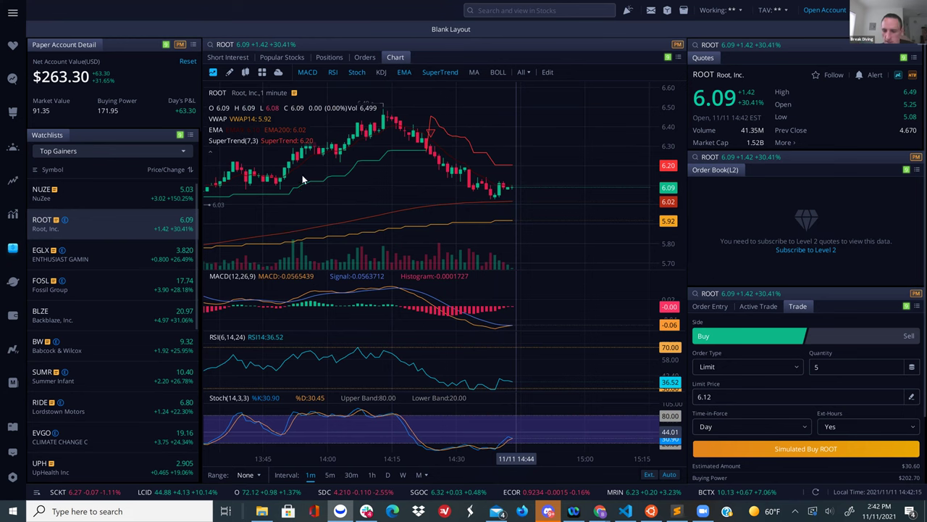
pyautogui.click(357, 73)
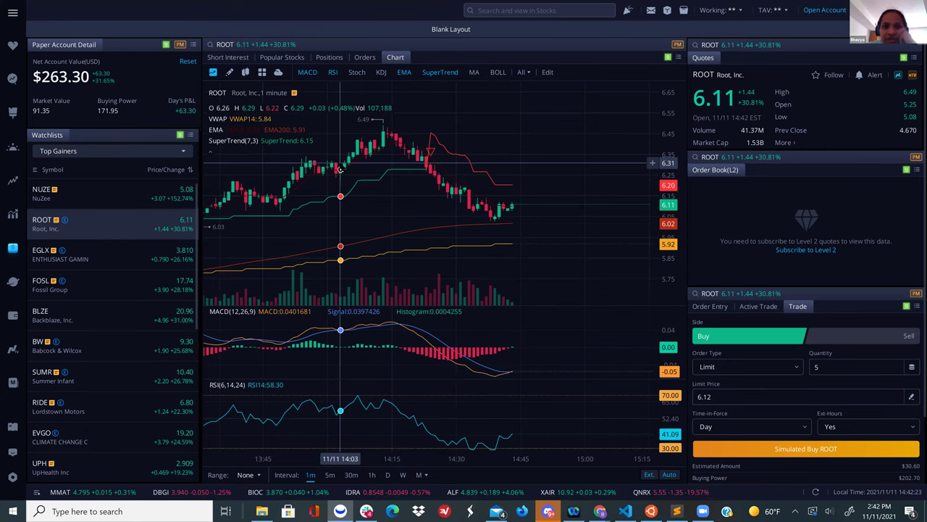
pyautogui.click(356, 72)
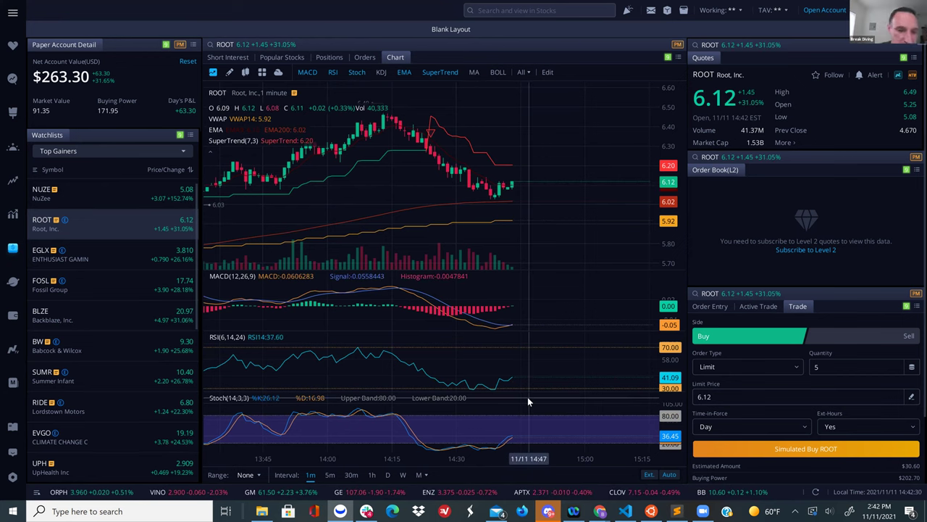
pyautogui.click(359, 74)
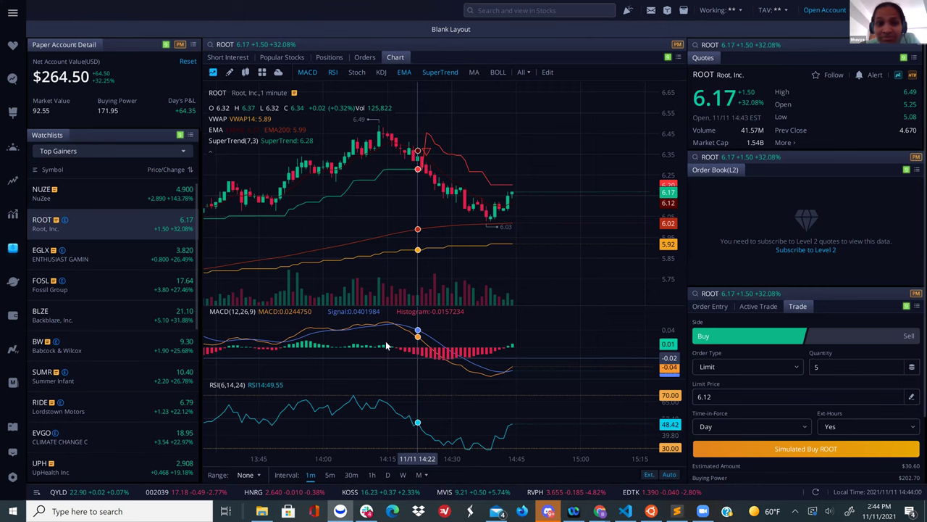
# Step: Show the Stoch indicator below the ROOT chart, check the open ROOT position, and return to the chart
pyautogui.click(357, 72)
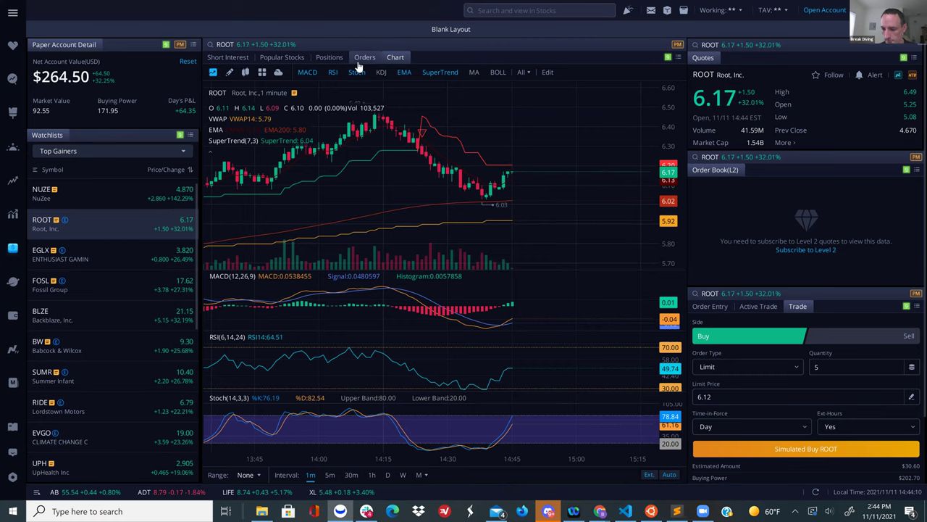
pyautogui.click(330, 58)
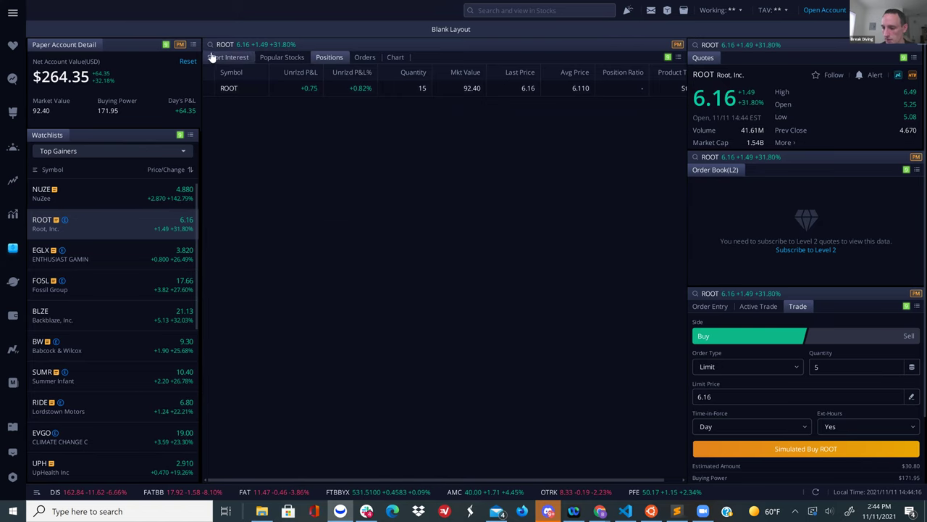
pyautogui.click(395, 57)
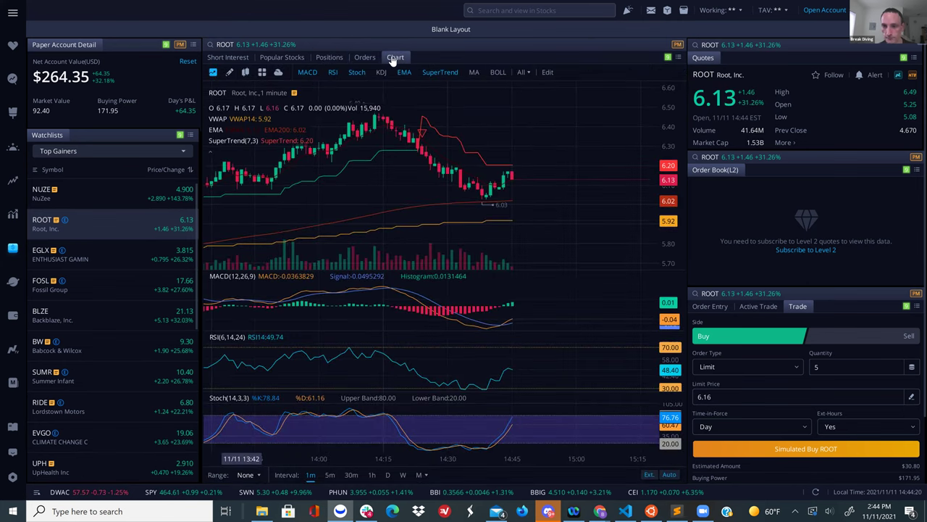
# Step: Compare ROOT's SuperTrend, MACD, RSI and Stoch by alternating between the 5-minute and 1-minute intervals, ending on 1 minute
pyautogui.click(330, 475)
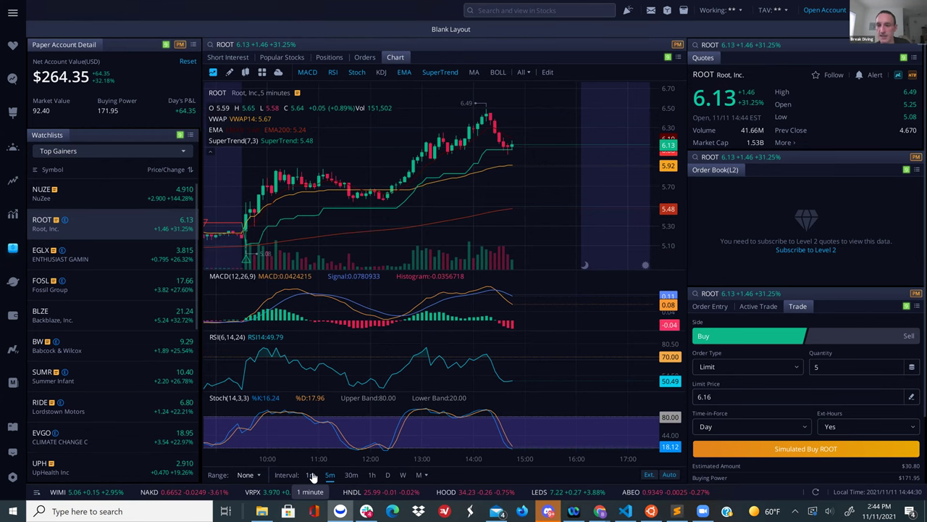
pyautogui.click(313, 475)
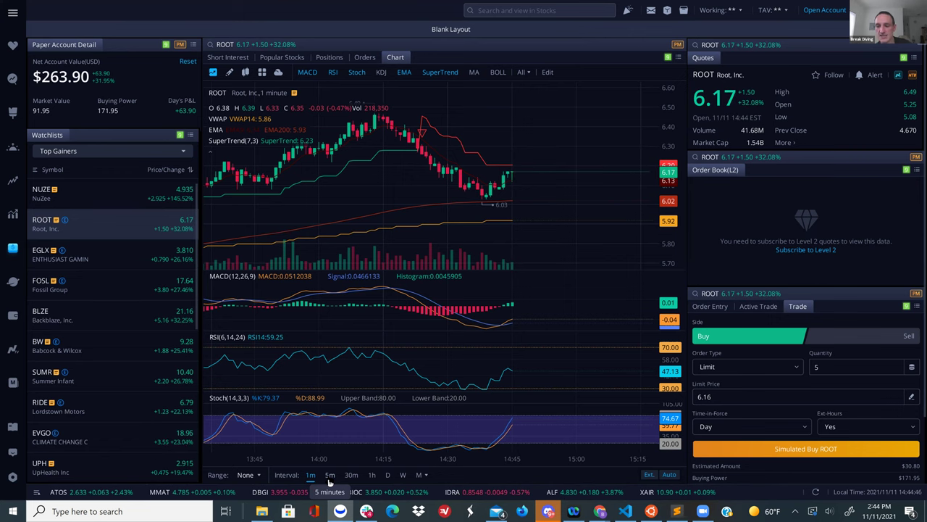
pyautogui.click(330, 478)
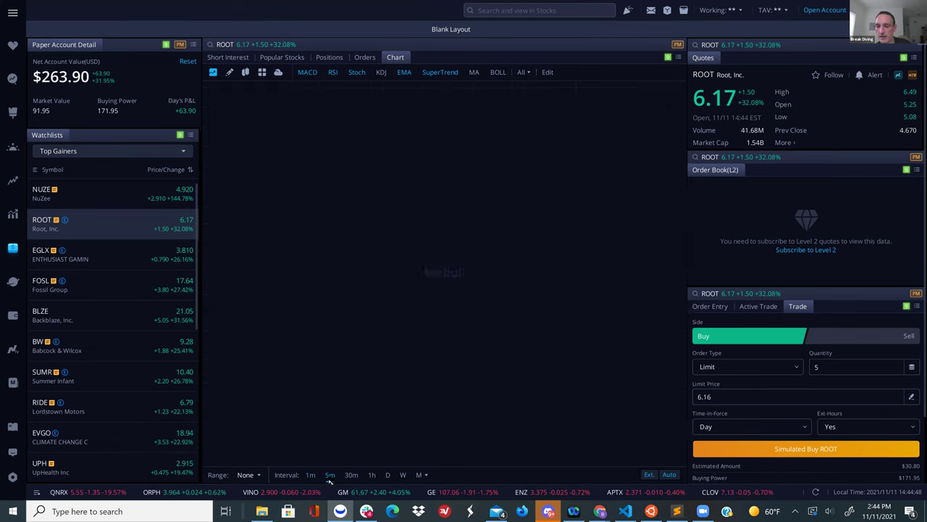
pyautogui.click(310, 476)
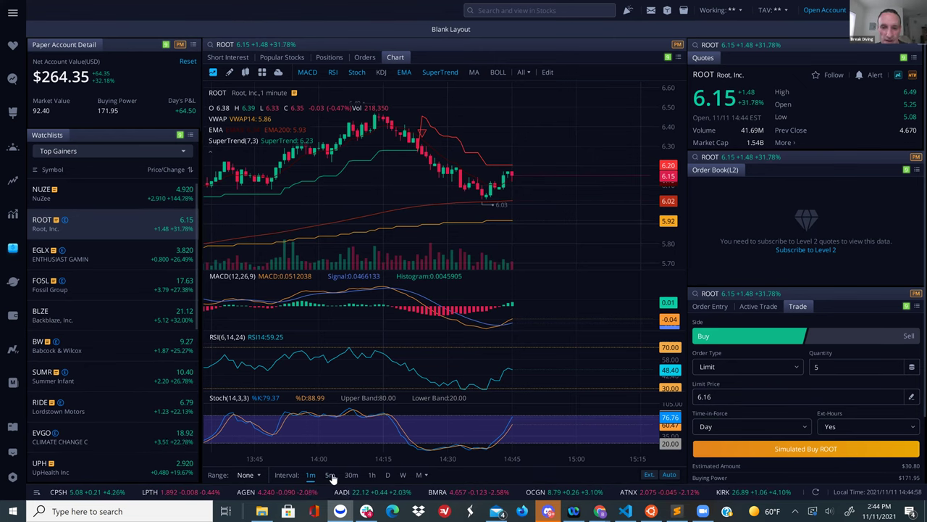
pyautogui.click(331, 475)
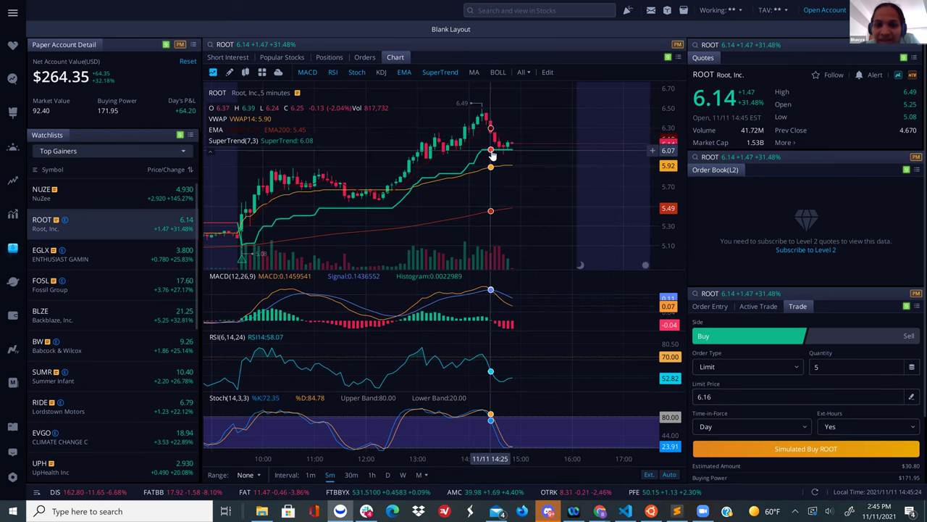
pyautogui.click(311, 474)
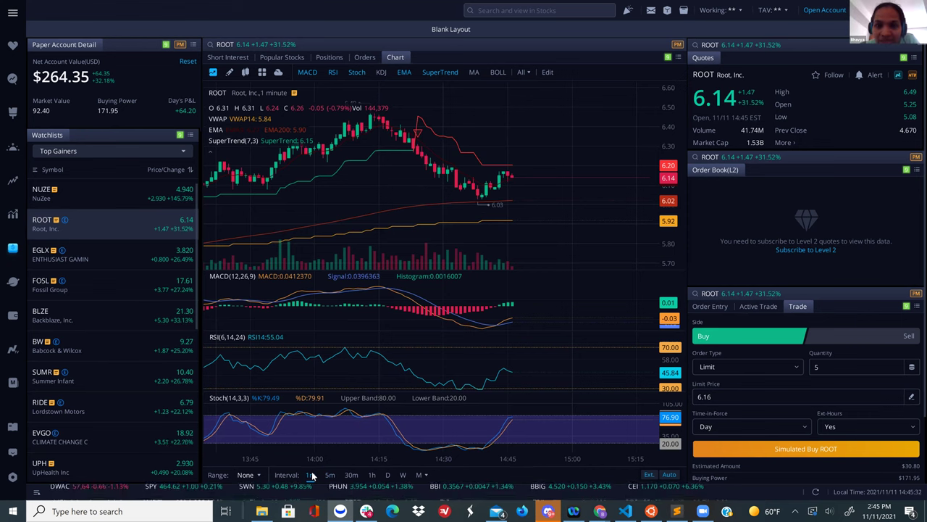
# Step: Check the unrealized profit on the open ROOT position and return to the 1-minute chart
pyautogui.moveTo(367, 512)
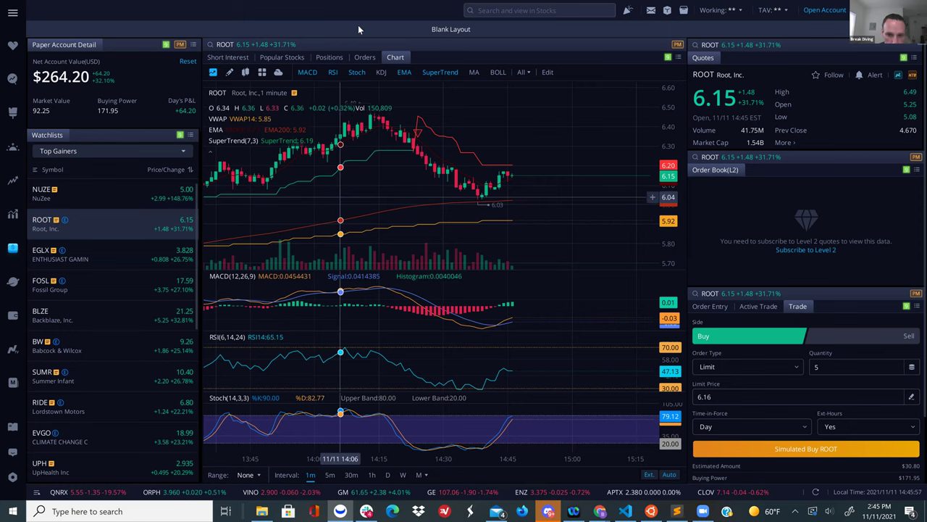
pyautogui.click(330, 57)
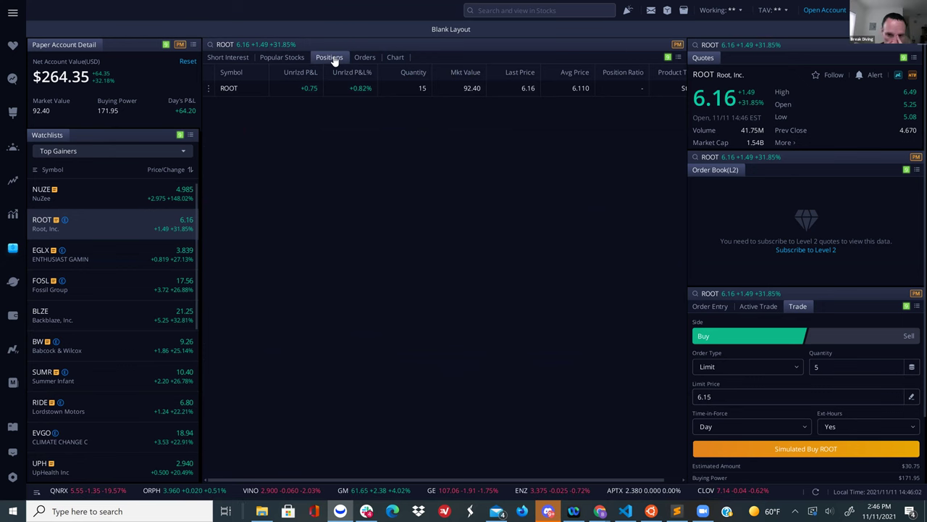
pyautogui.click(395, 58)
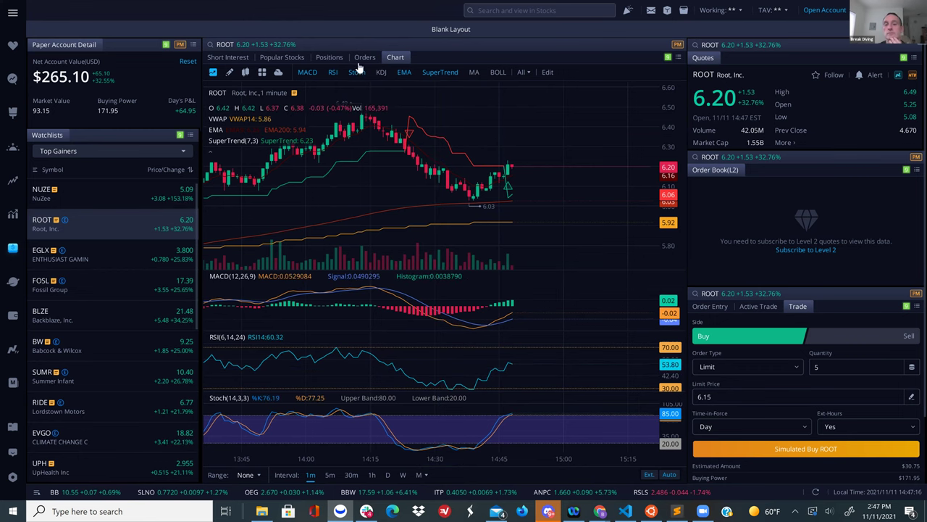
# Step: Recheck the ROOT position, examine the SuperTrend line on the 5-minute chart, and return to the 1-minute interval
pyautogui.click(330, 57)
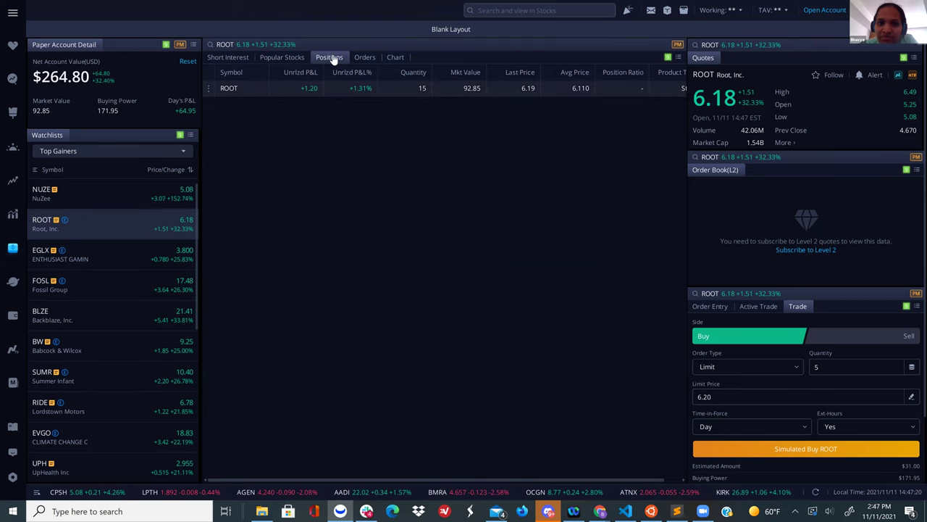
pyautogui.click(397, 58)
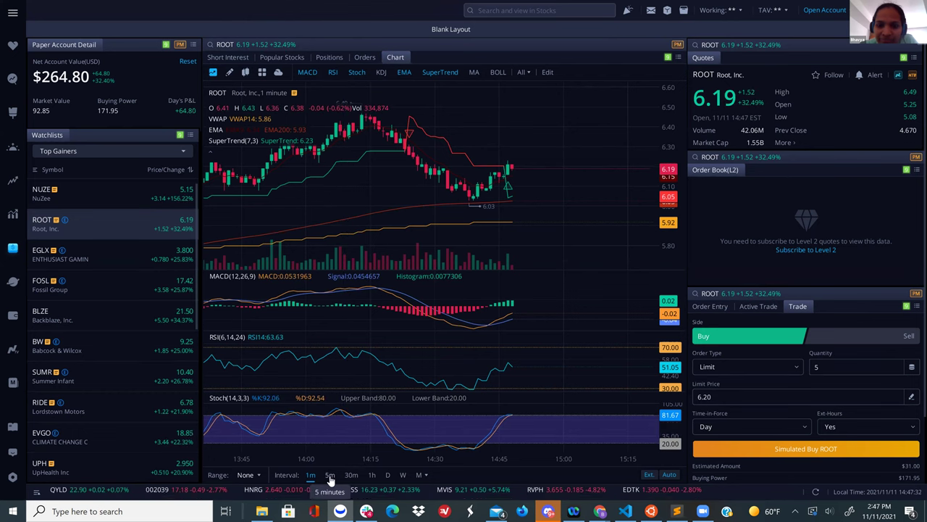
pyautogui.click(330, 477)
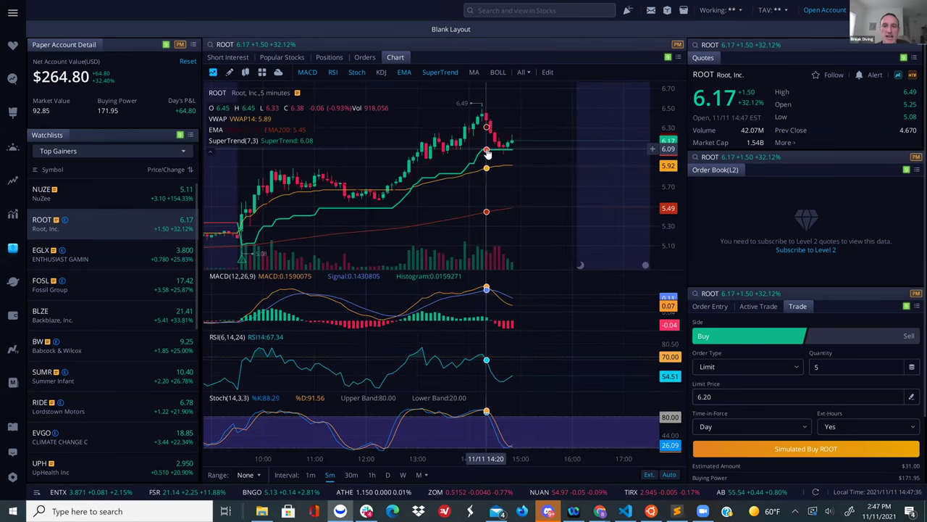
pyautogui.click(311, 475)
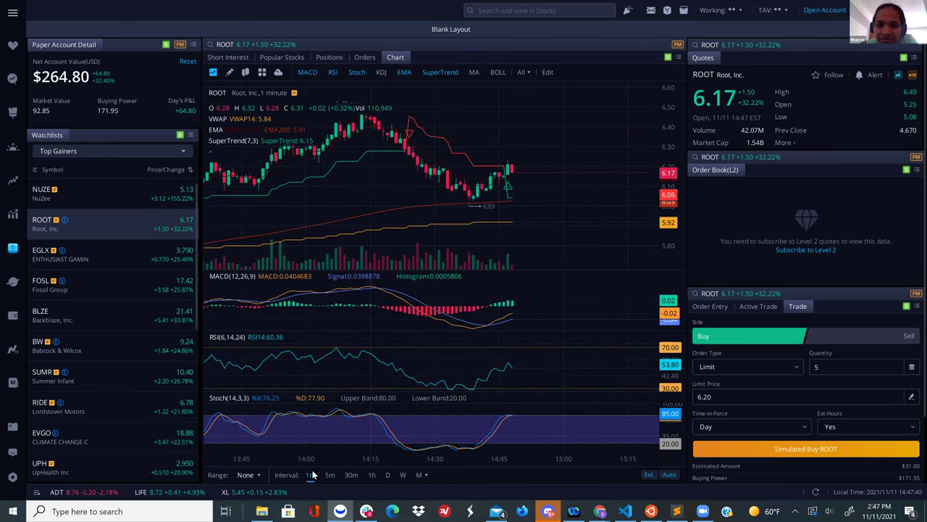